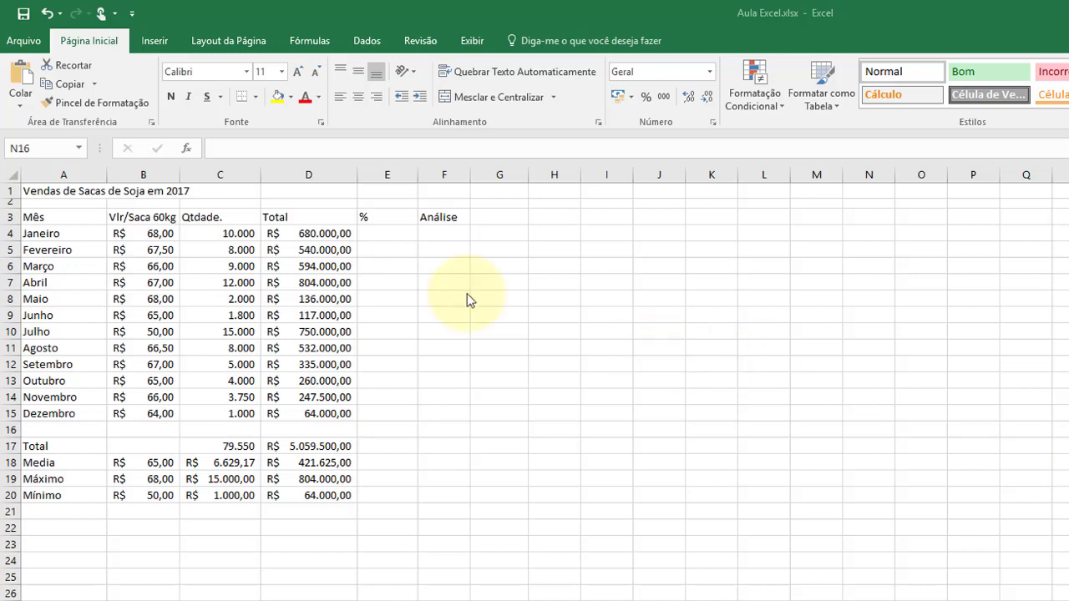
# - Center the % heading in cell E3
pyautogui.click(398, 216)
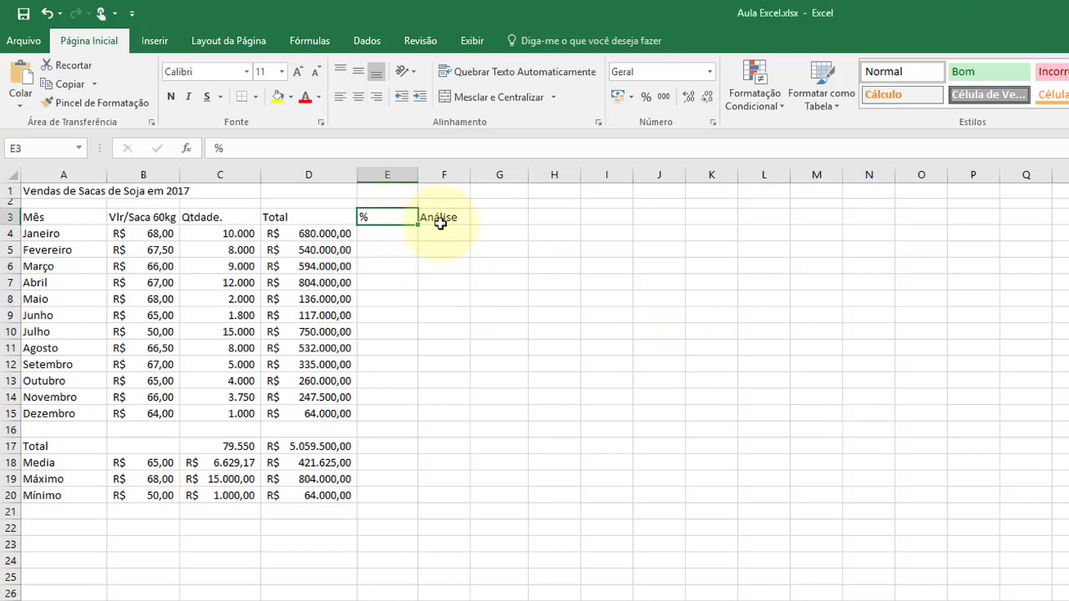
pyautogui.click(358, 100)
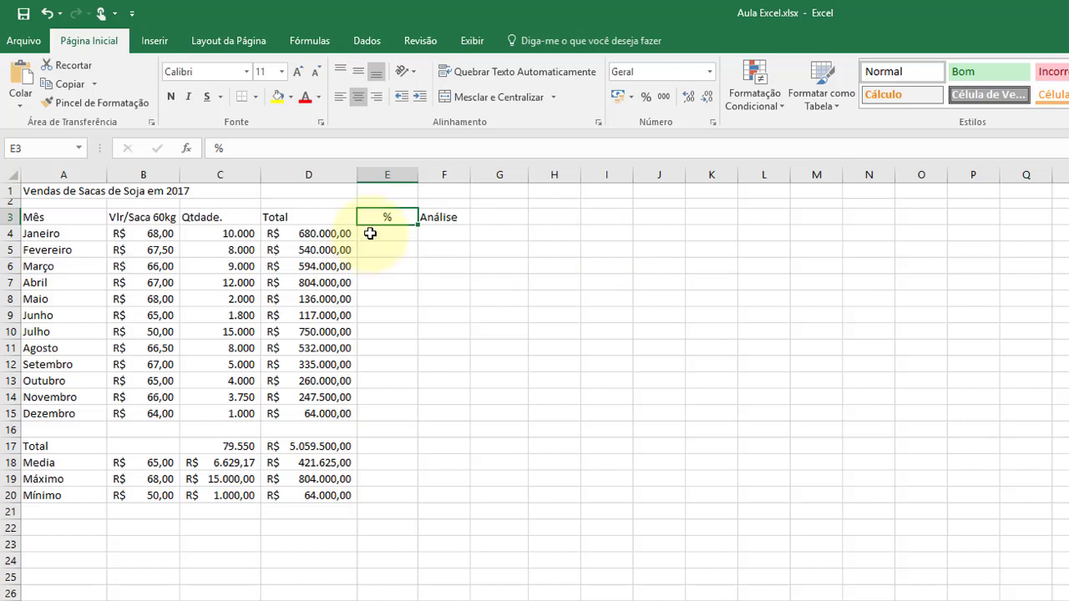
# - Begin a formula with = in E4, January's cell in the % column
pyautogui.click(370, 234)
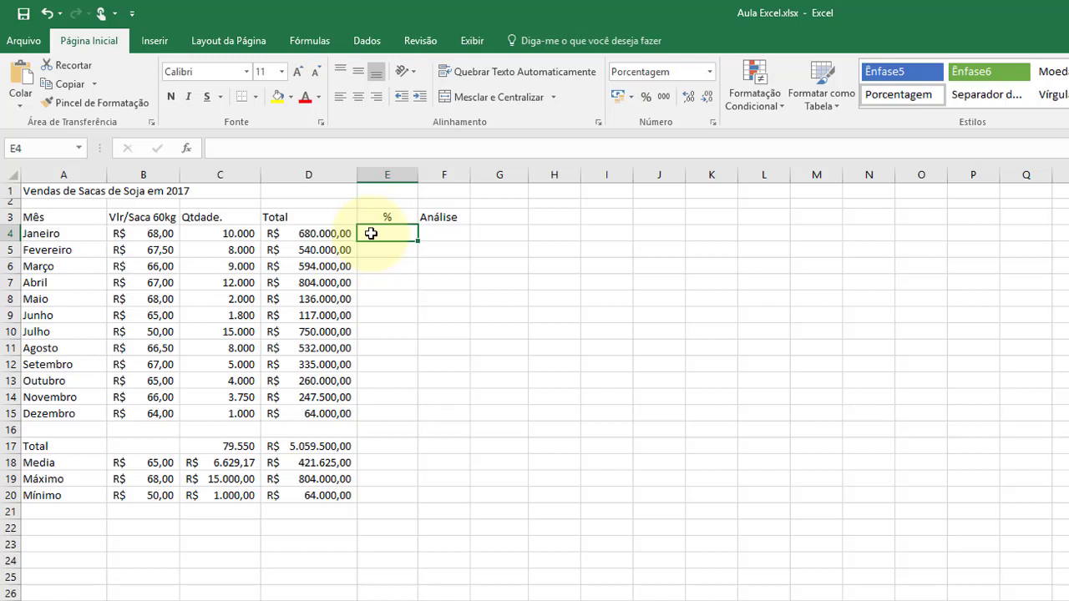
pyautogui.write('=')
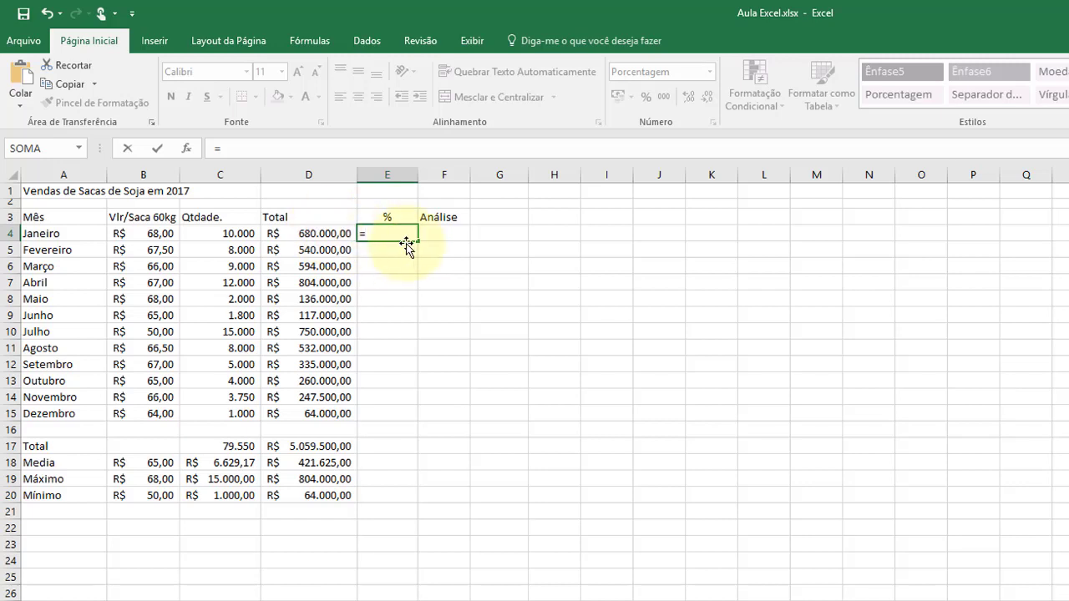
# - Complete E4 as =D4/D17 so January shows 13% of the yearly total
pyautogui.click(327, 234)
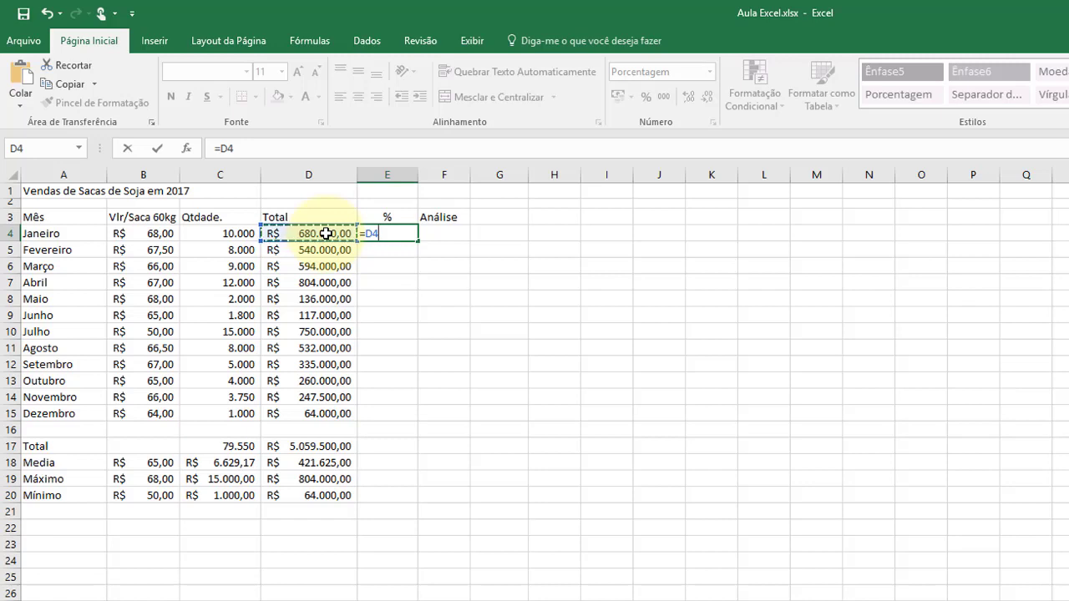
pyautogui.write('/')
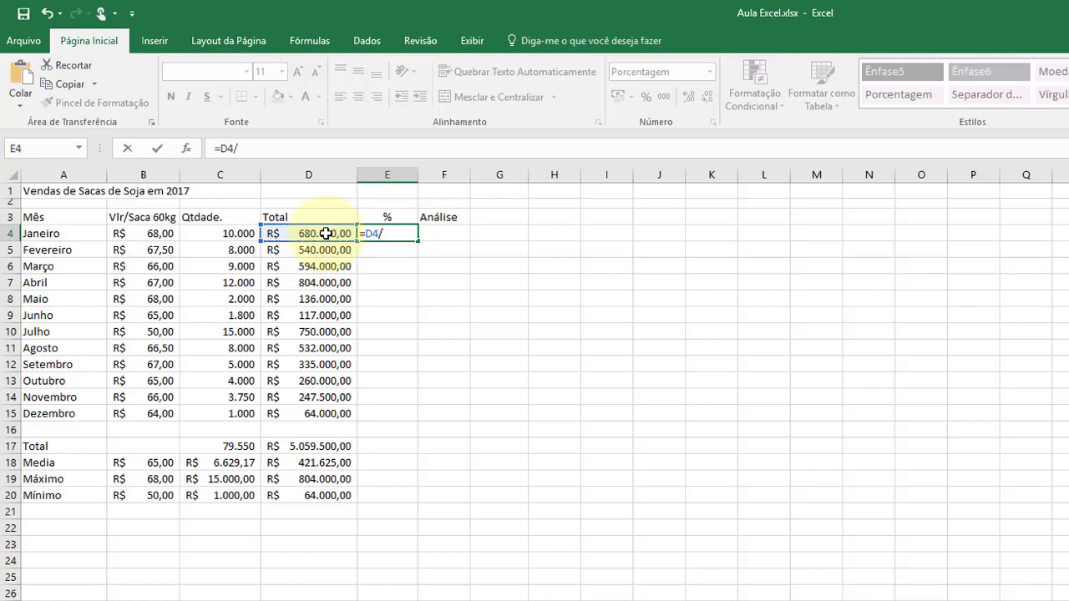
pyautogui.click(304, 446)
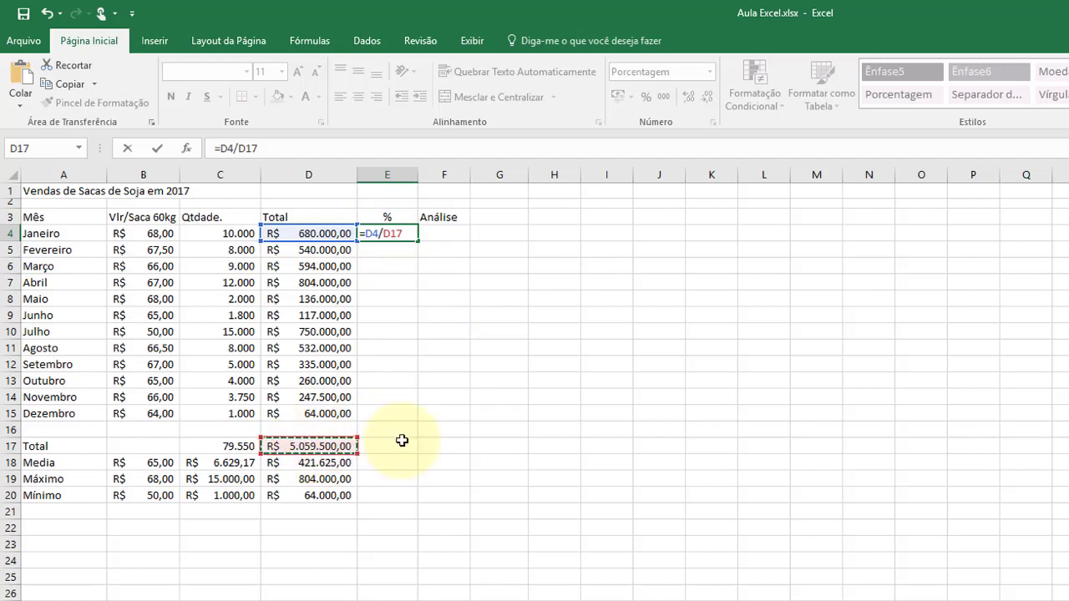
pyautogui.press('Return')
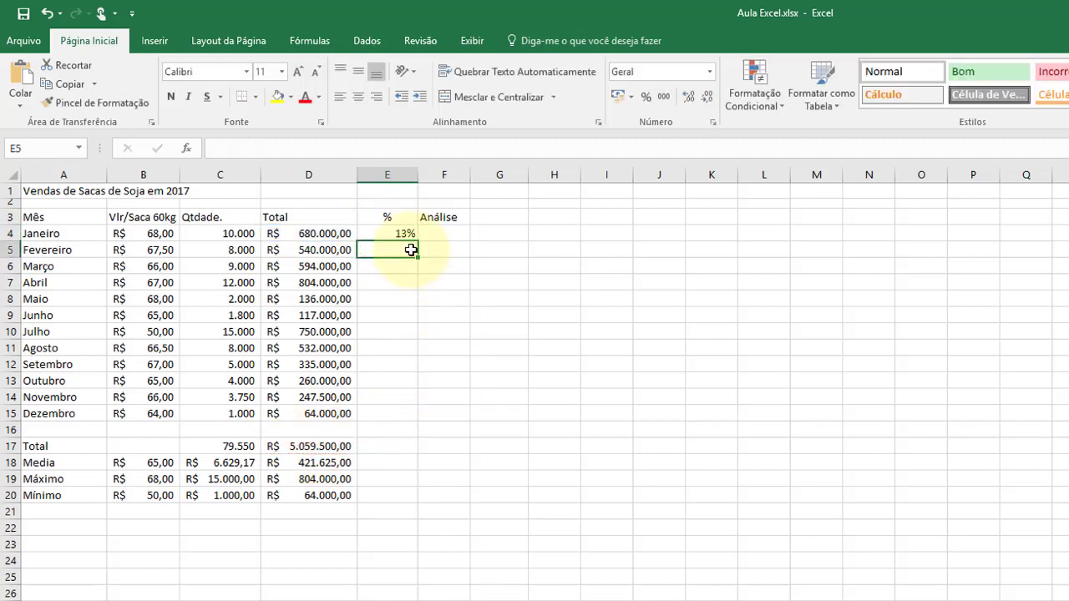
# - Undo E4's formatting, then apply Percent Style to January's result in E4
pyautogui.click(404, 234)
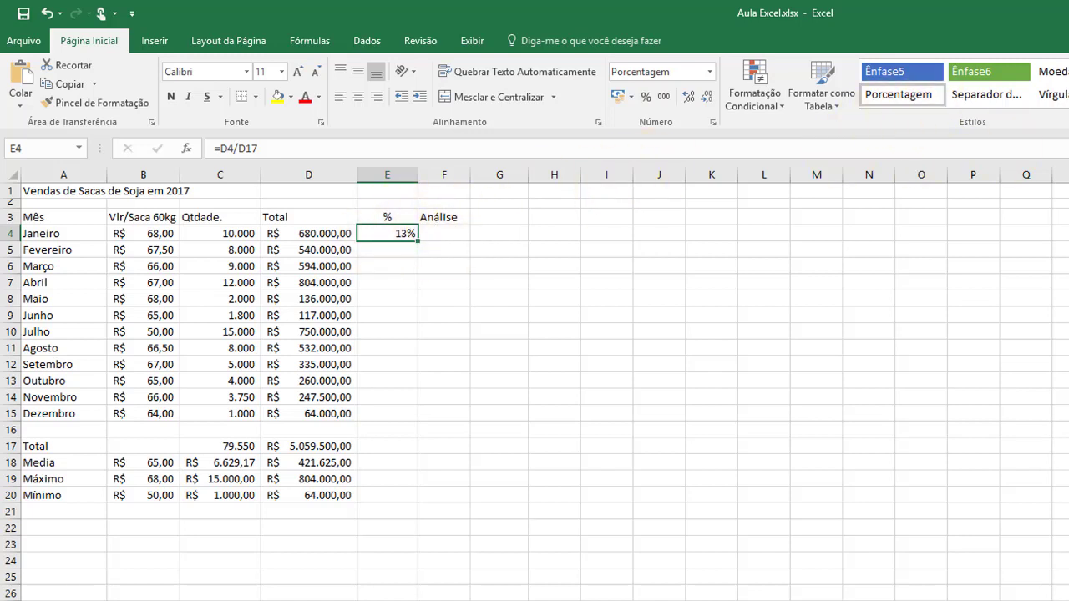
pyautogui.hotkey('ctrl', 'z')
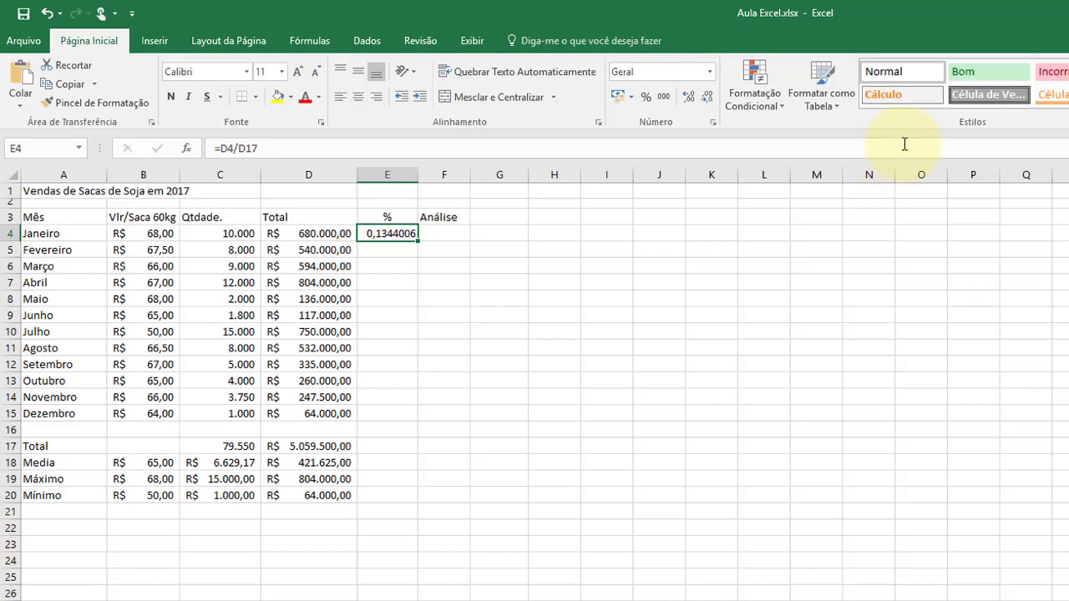
pyautogui.click(384, 266)
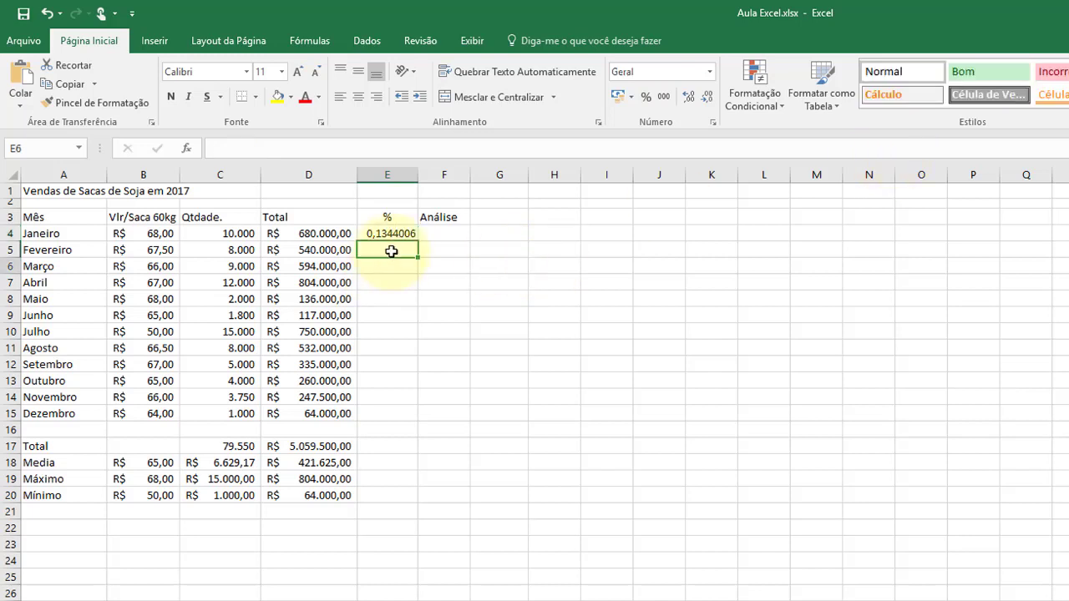
pyautogui.click(394, 233)
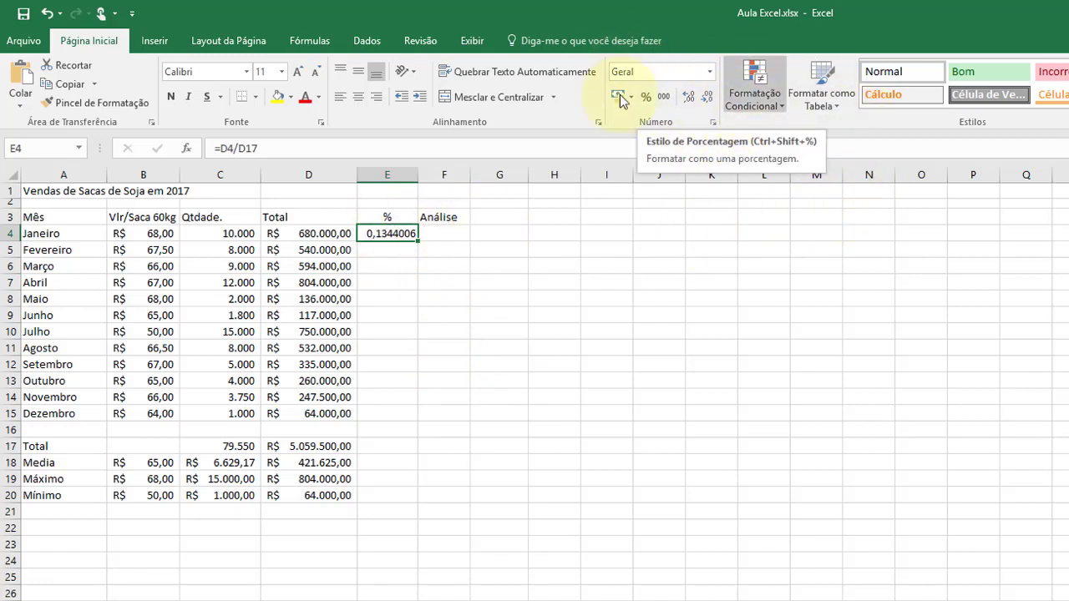
pyautogui.click(647, 97)
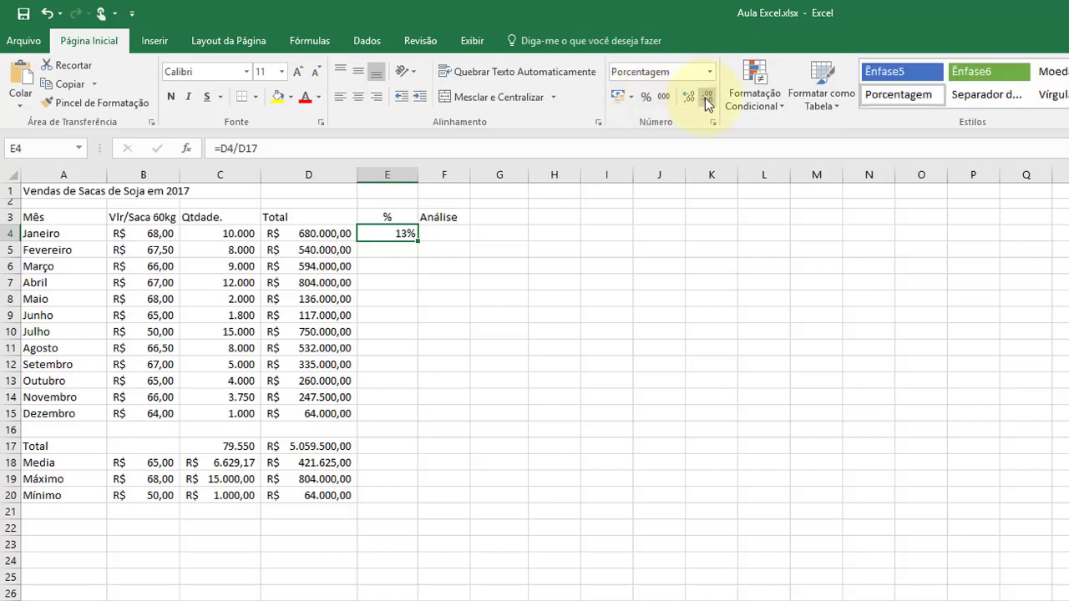
# - Give E4 two decimal places so it reads 13,44%
pyautogui.click(688, 99)
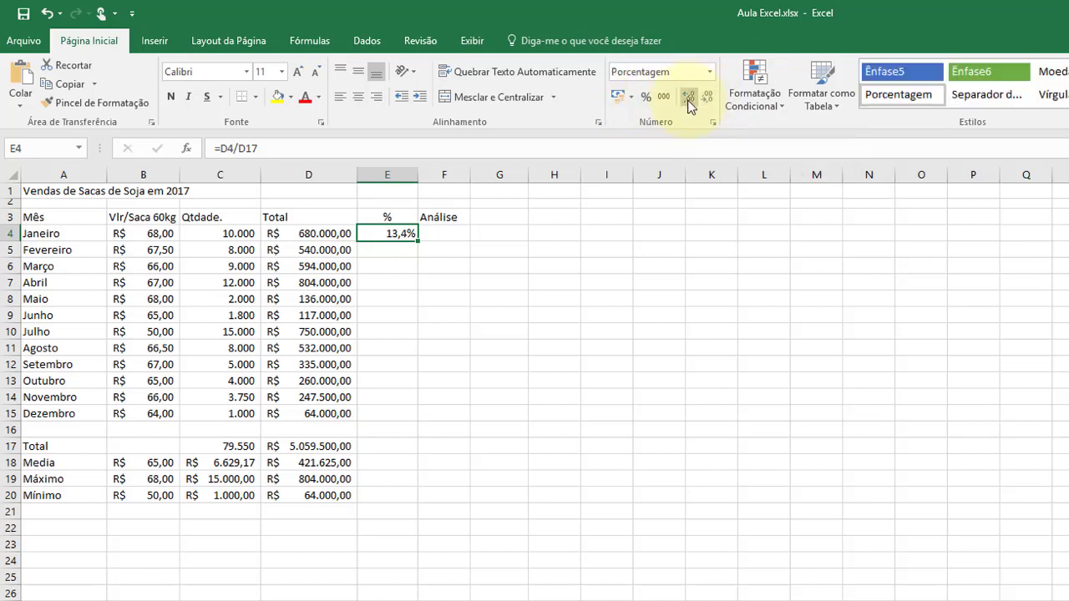
pyautogui.click(688, 98)
pyautogui.click(704, 101)
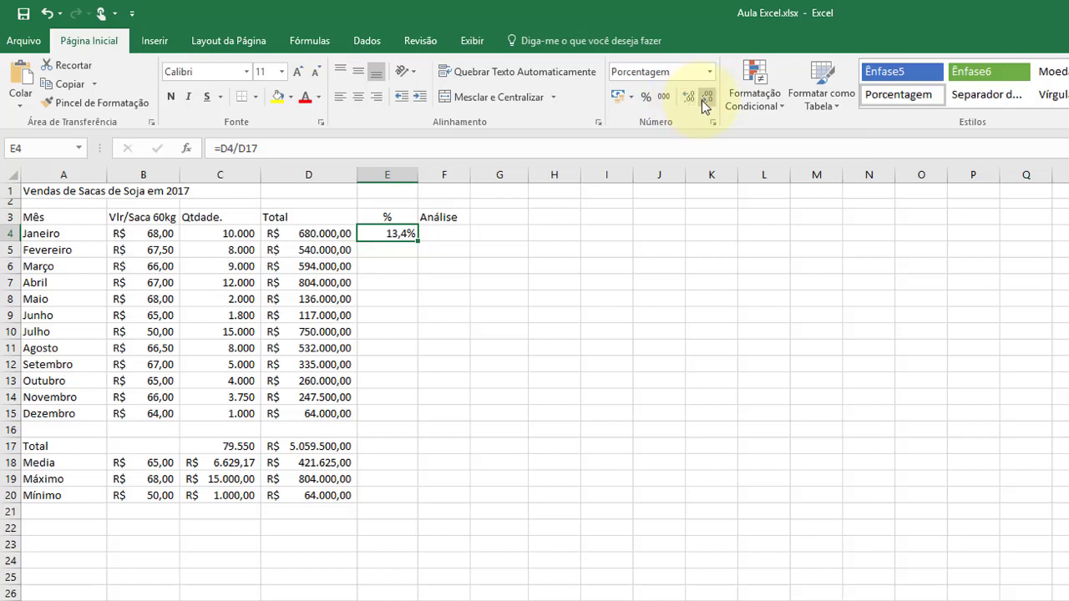
pyautogui.click(690, 98)
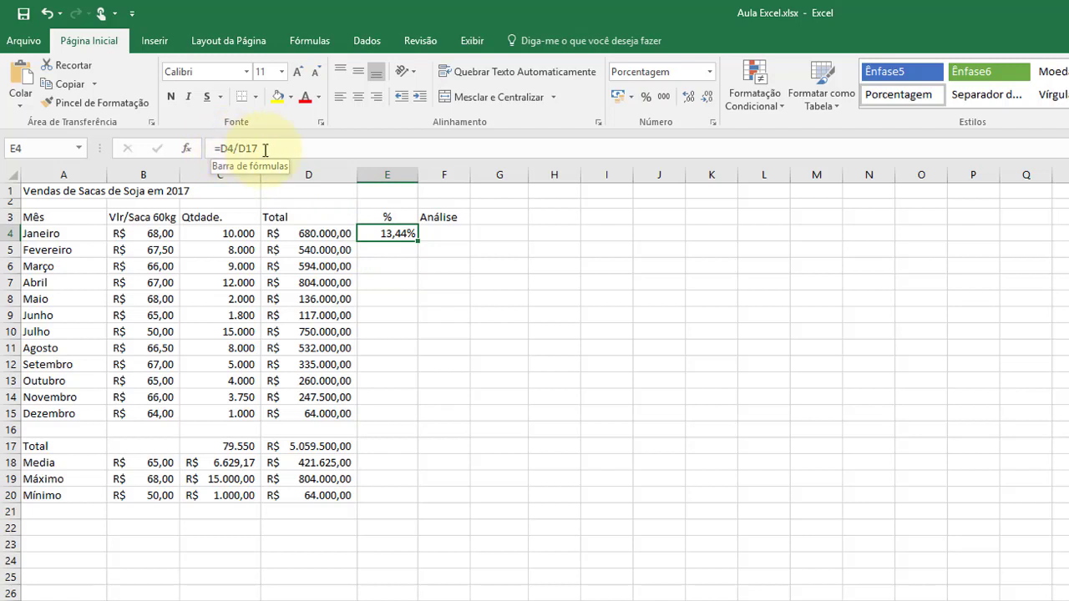
pyautogui.click(386, 247)
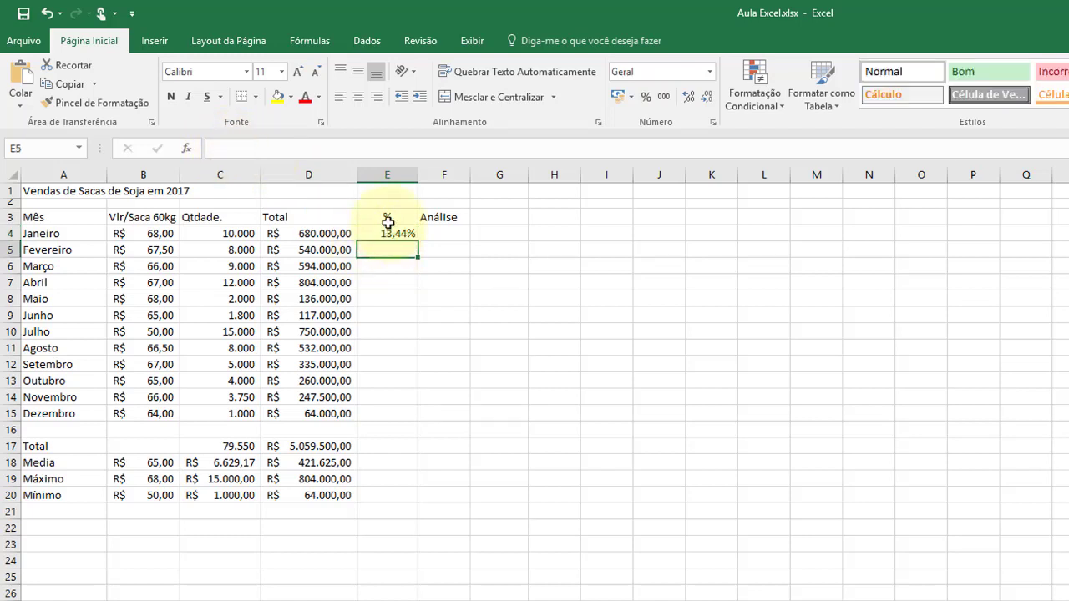
pyautogui.click(392, 234)
pyautogui.click(392, 248)
pyautogui.click(396, 238)
# - Enter =D5/D17 in E5 and format it as a percentage, showing 11%
pyautogui.click(401, 250)
pyautogui.write('=')
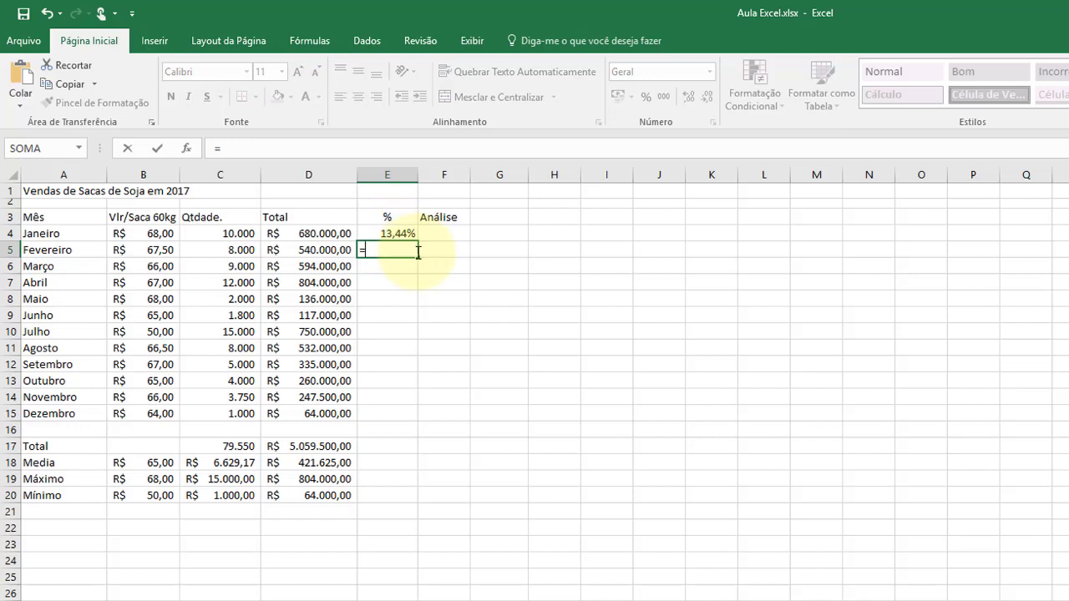
pyautogui.click(312, 252)
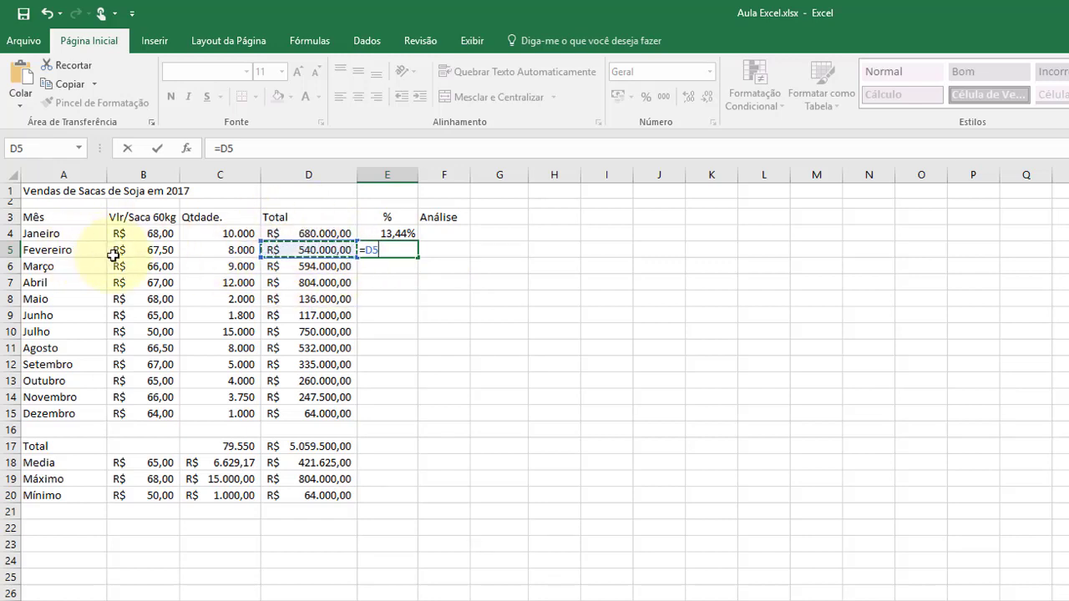
pyautogui.write('/')
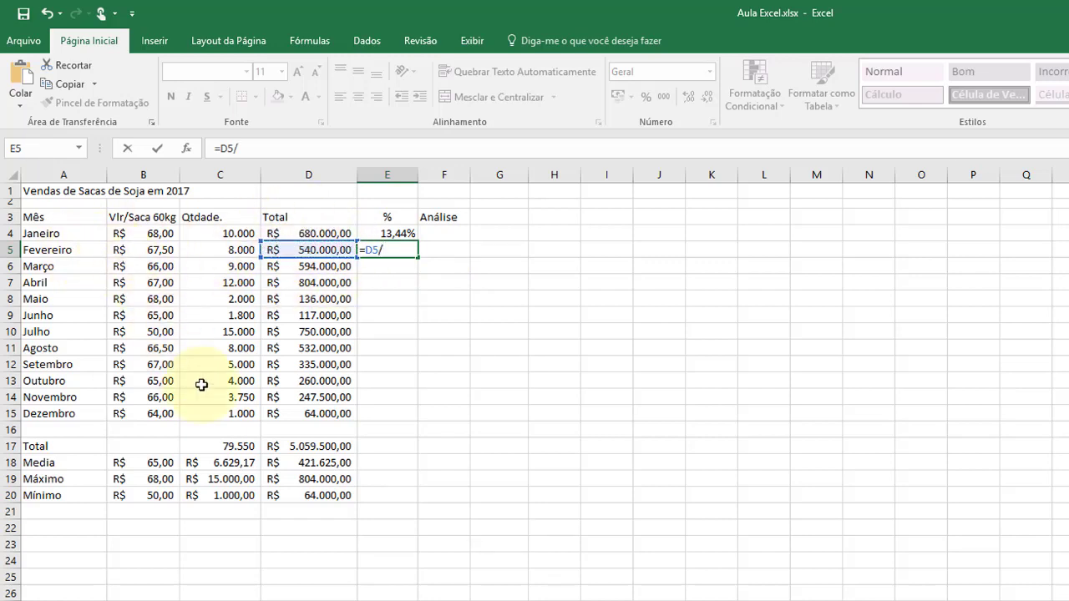
pyautogui.click(306, 446)
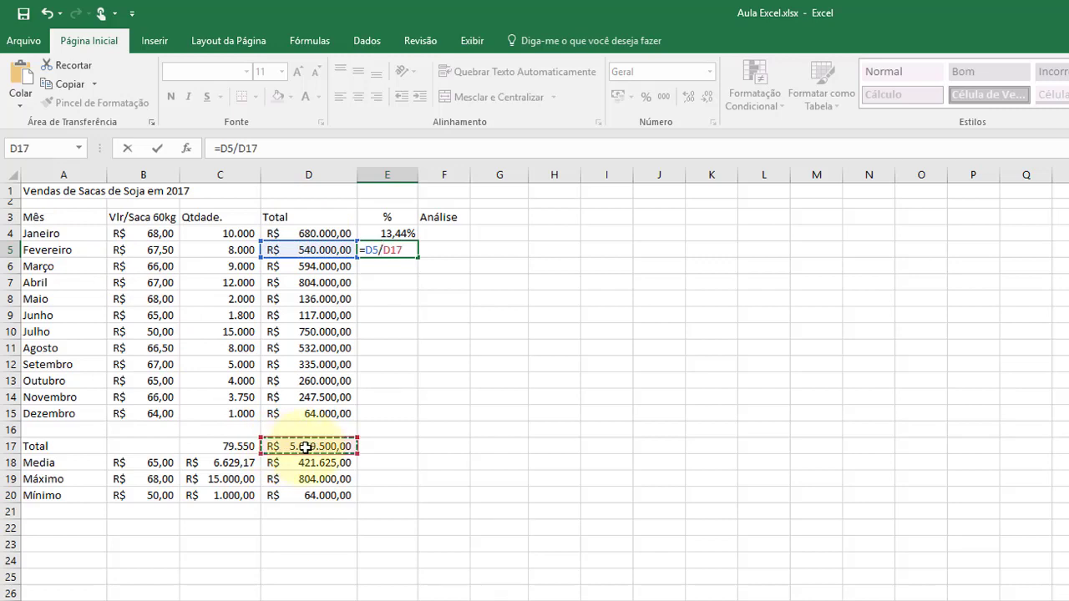
pyautogui.press('Return')
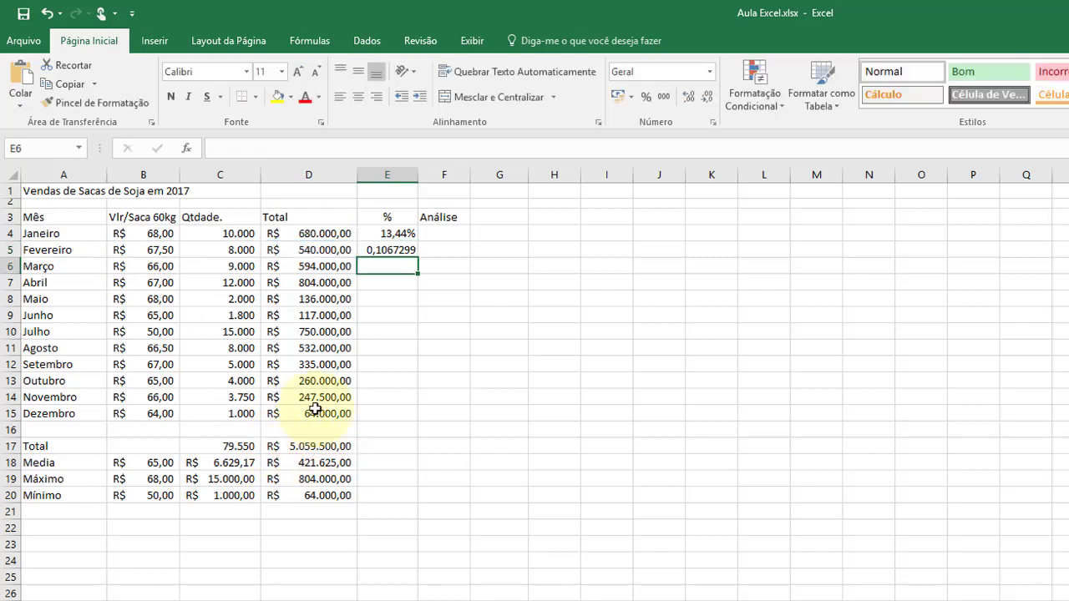
pyautogui.click(404, 248)
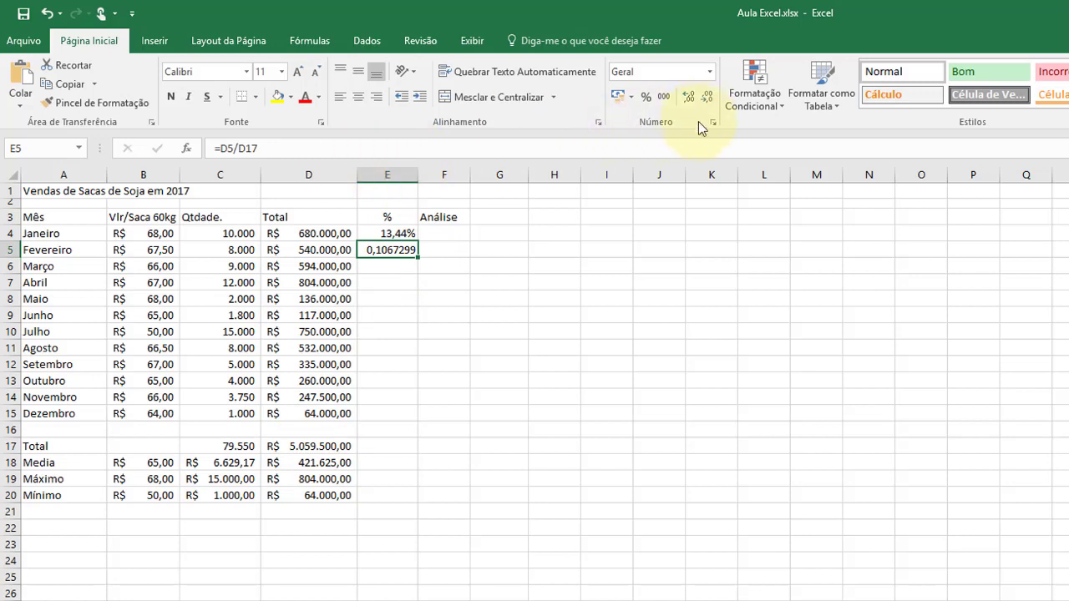
pyautogui.click(646, 97)
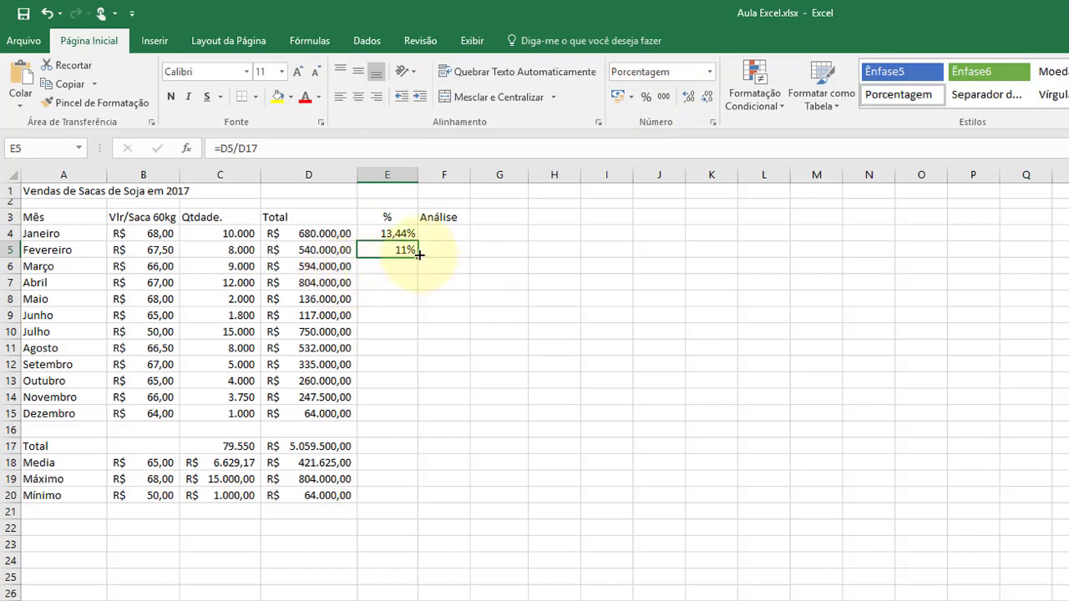
pyautogui.moveTo(418, 255); pyautogui.dragTo(424, 419)
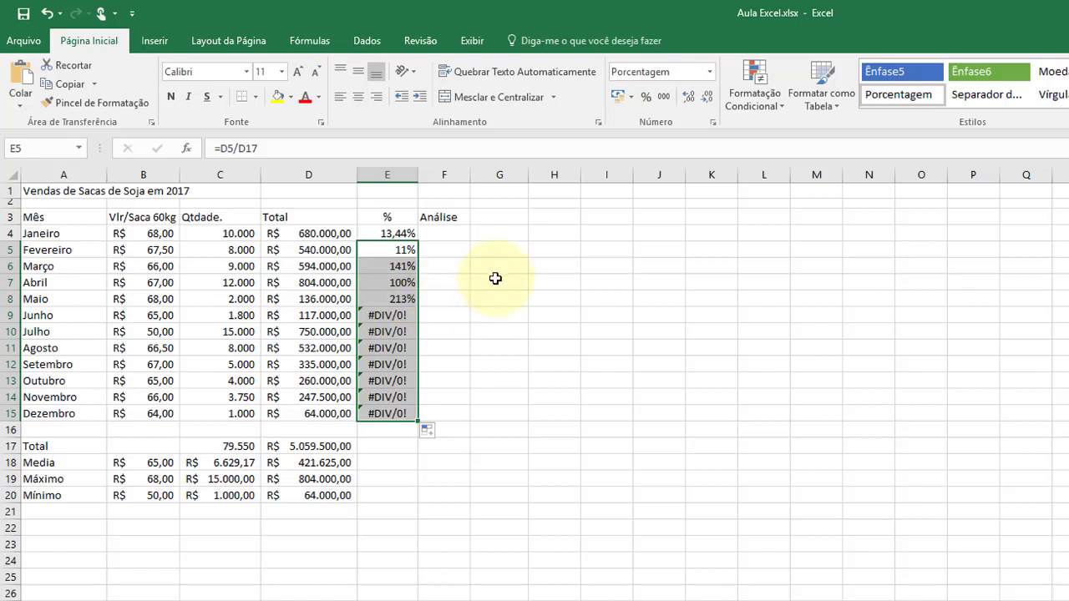
pyautogui.click(402, 248)
pyautogui.click(406, 265)
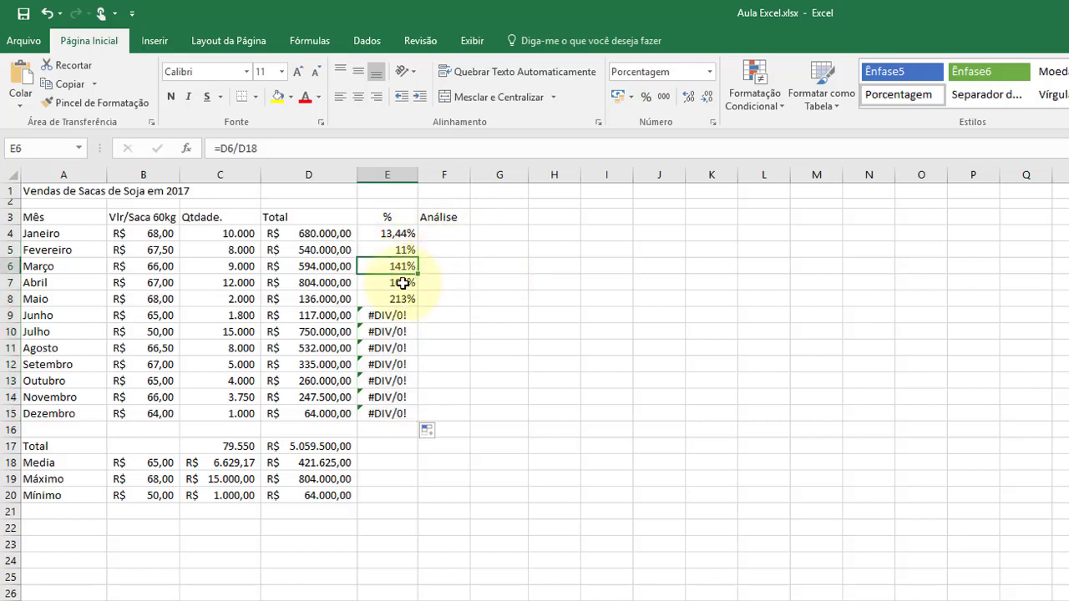
pyautogui.click(402, 283)
pyautogui.click(401, 298)
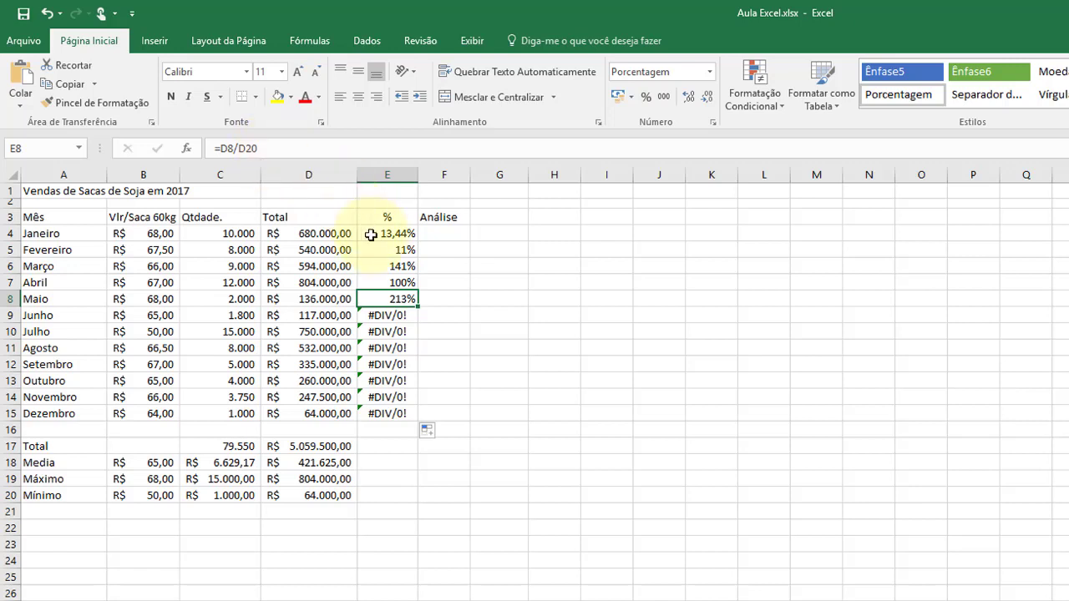
pyautogui.click(399, 265)
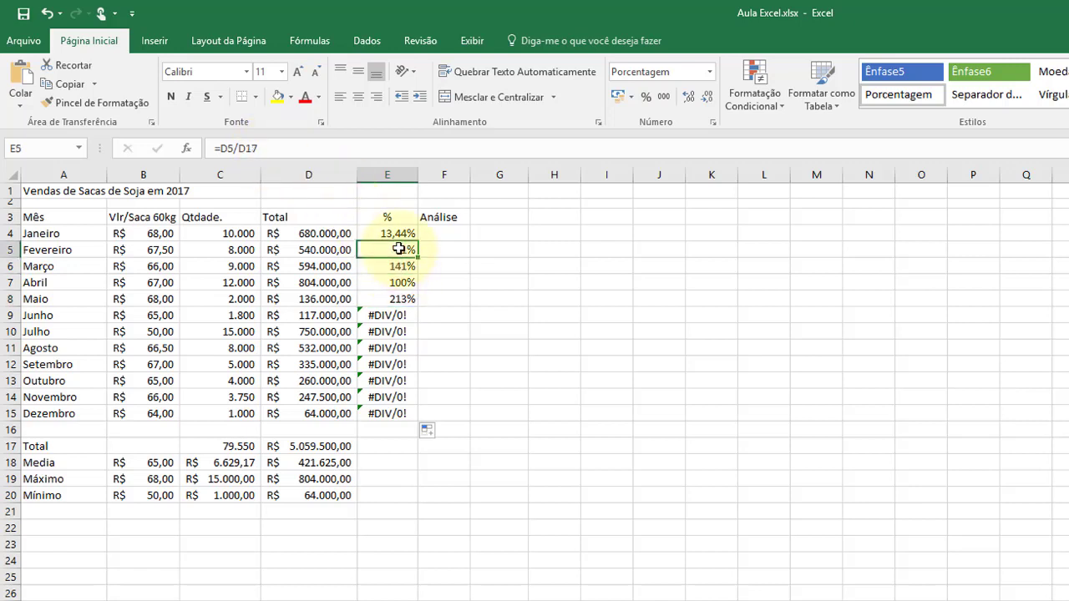
pyautogui.click(405, 249)
pyautogui.click(409, 265)
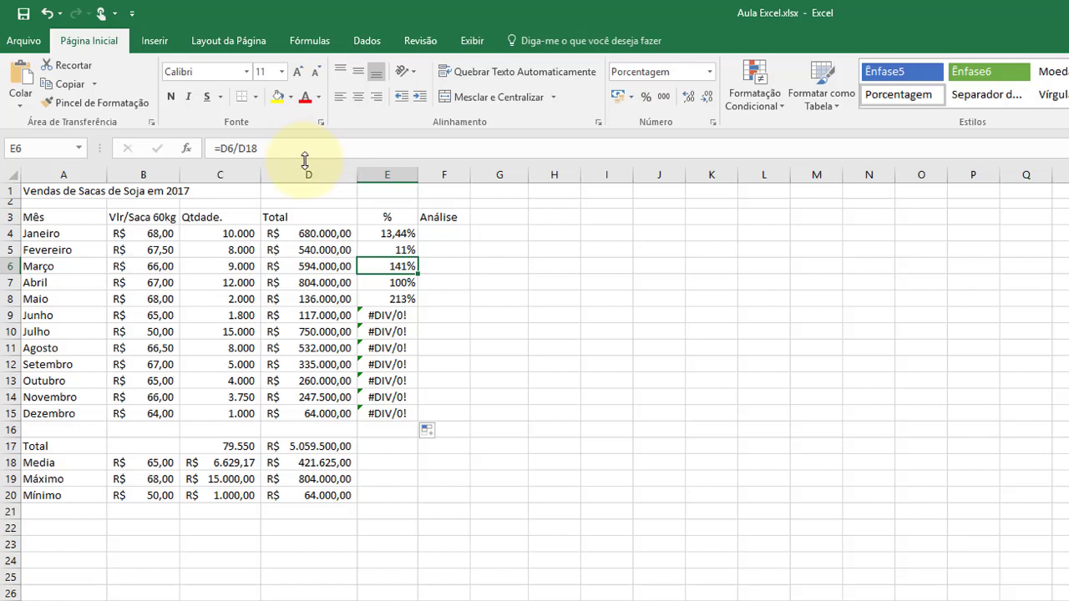
pyautogui.click(617, 265)
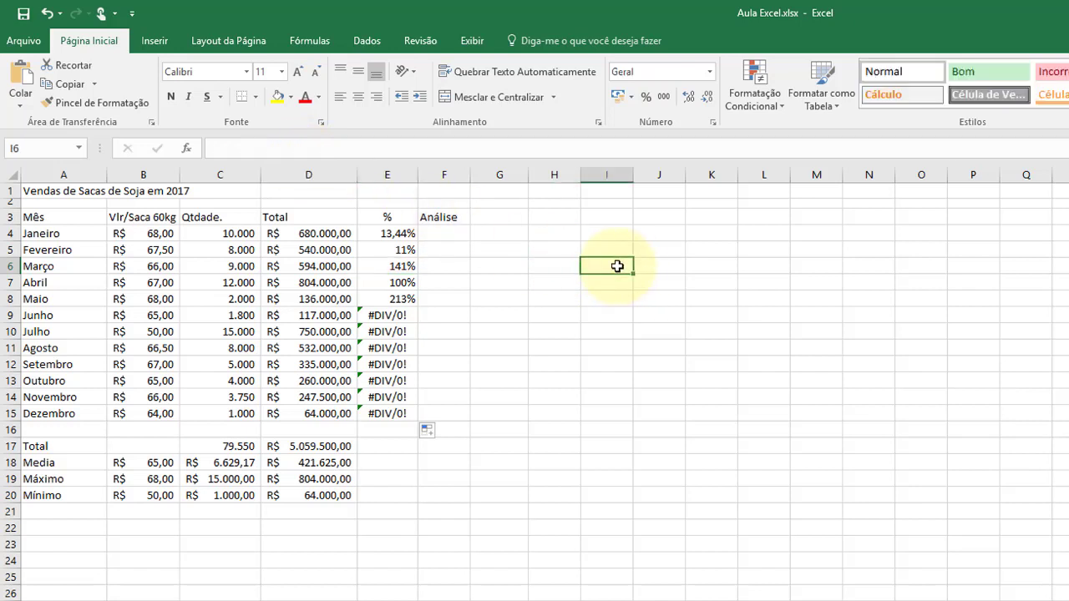
# - Type the labels relativa in I6 and mista in J6, then start absoluta in K6
pyautogui.write('relativa')
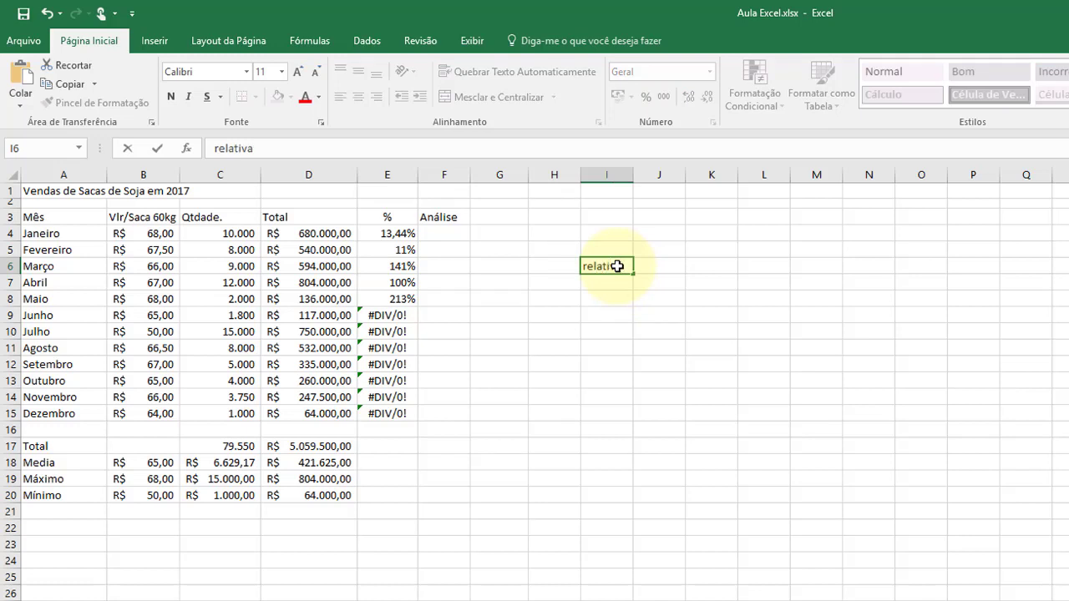
pyautogui.press('Tab')
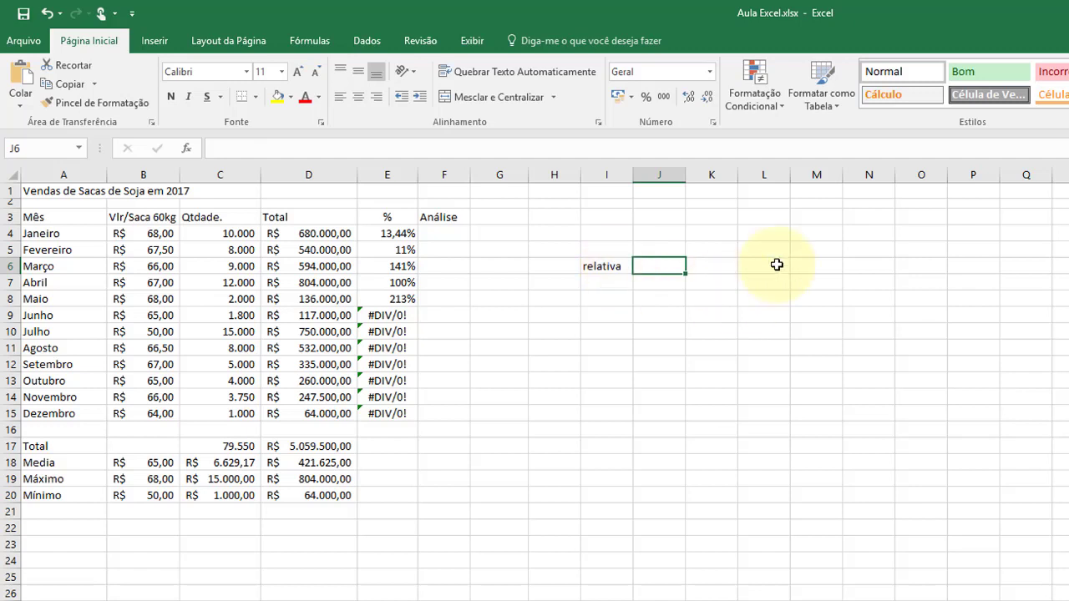
pyautogui.write('mista')
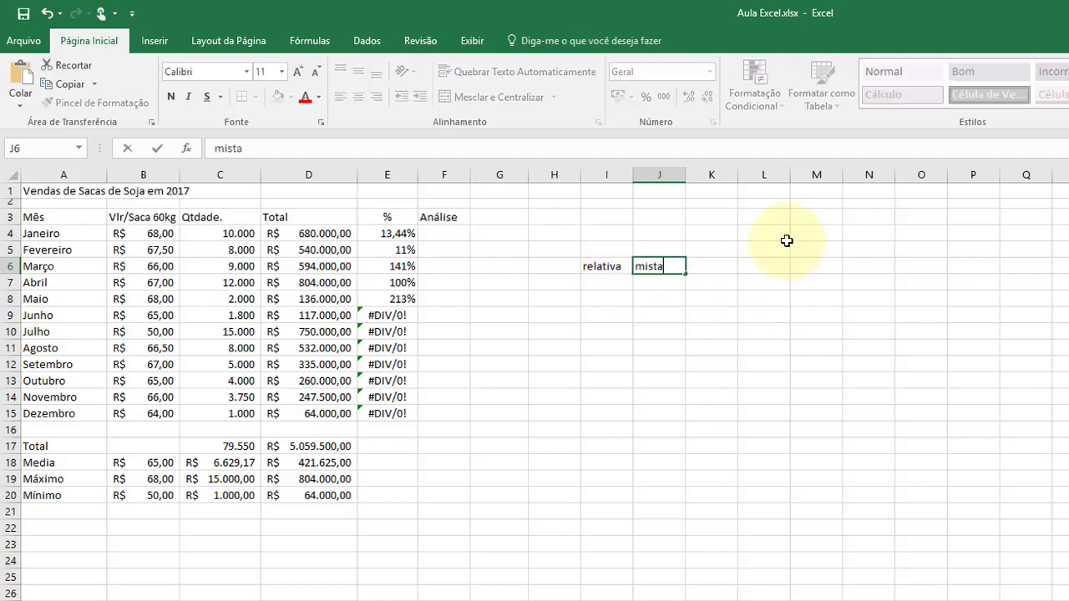
pyautogui.press('Tab')
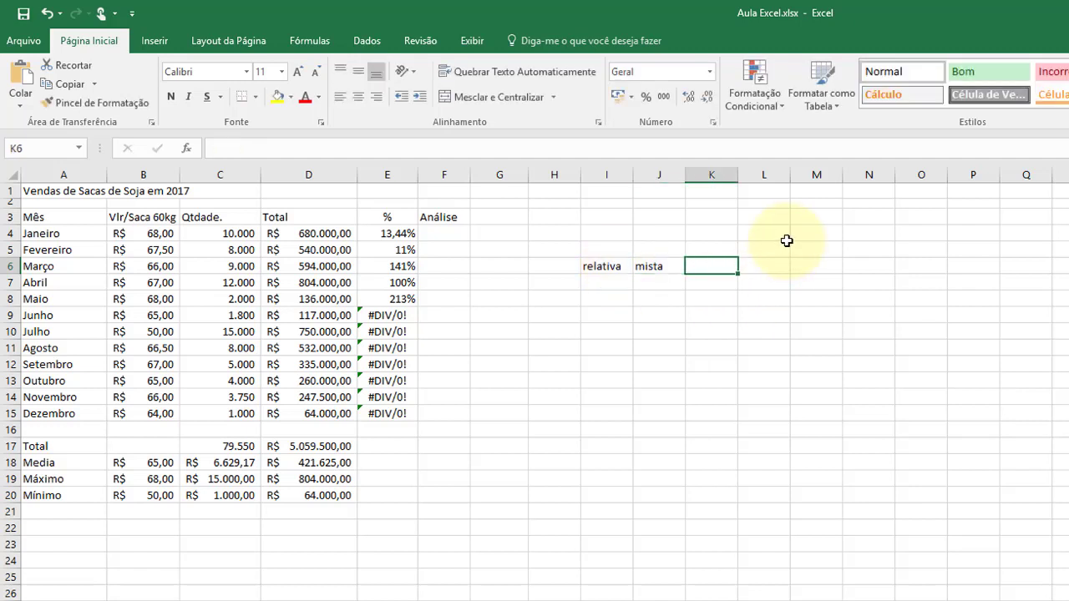
pyautogui.write('ab')
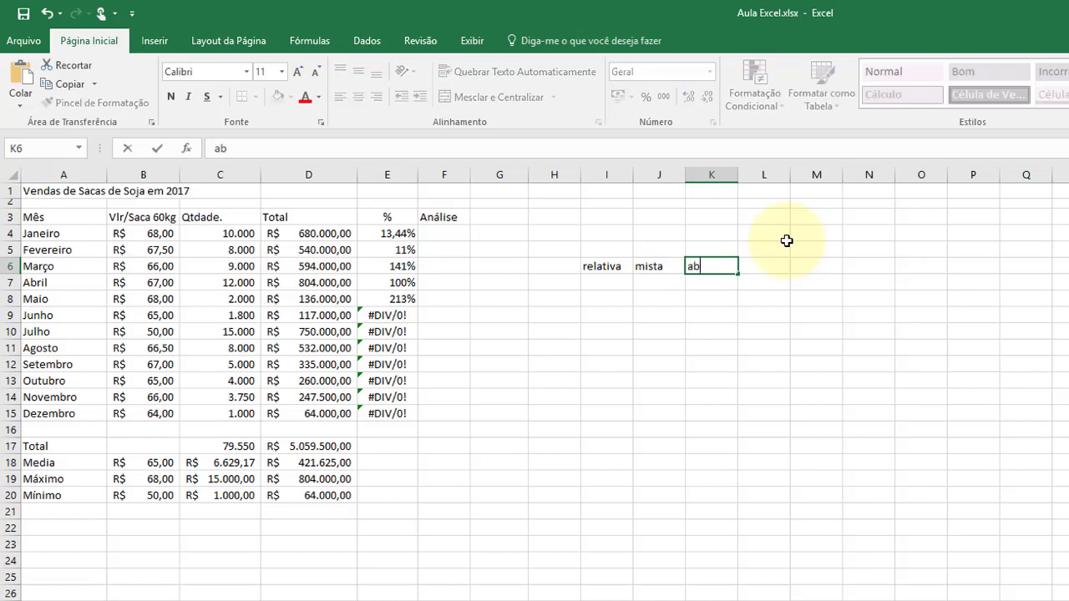
pyautogui.write('soluta')
# - Confirm absoluta in K6, then inspect the E4–E15 percentage formulas, including the #DIV/0! cells
pyautogui.press('Return')
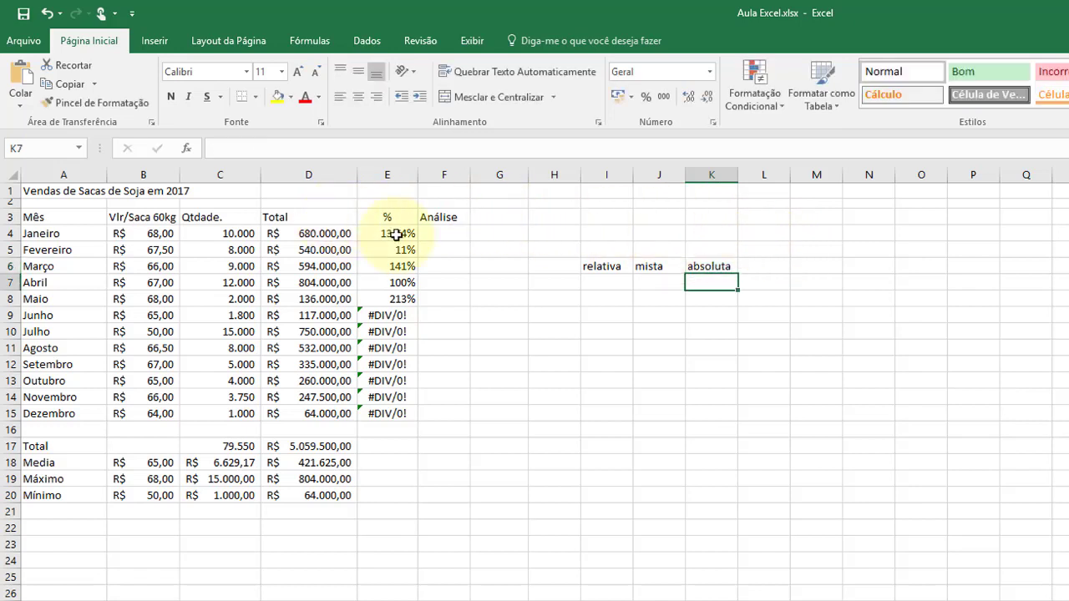
pyautogui.click(396, 234)
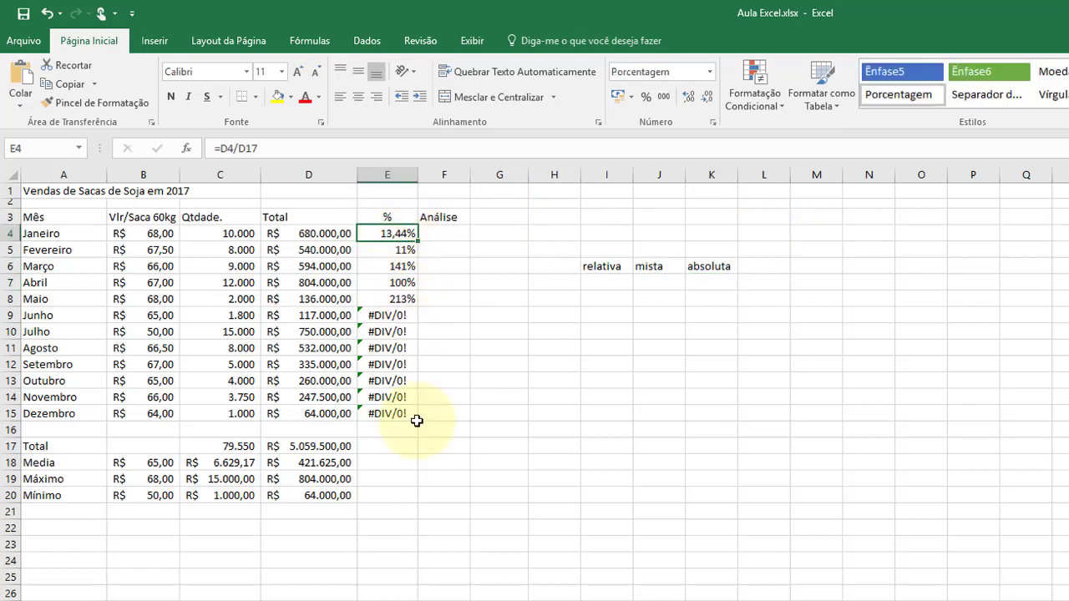
pyautogui.click(397, 253)
pyautogui.click(401, 266)
pyautogui.click(401, 282)
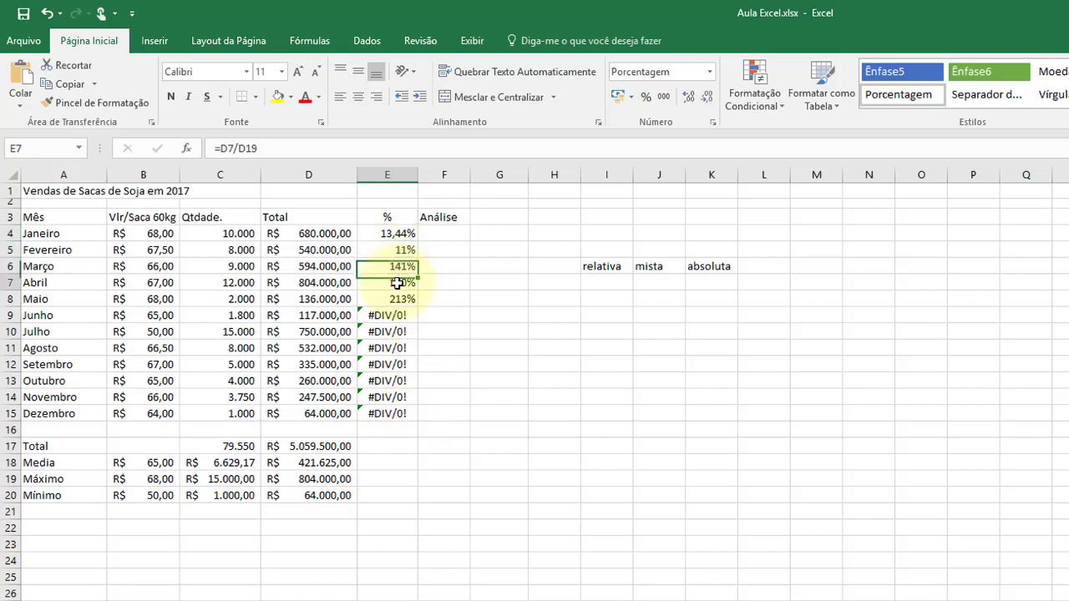
pyautogui.click(399, 299)
pyautogui.click(396, 315)
pyautogui.click(399, 348)
pyautogui.click(402, 412)
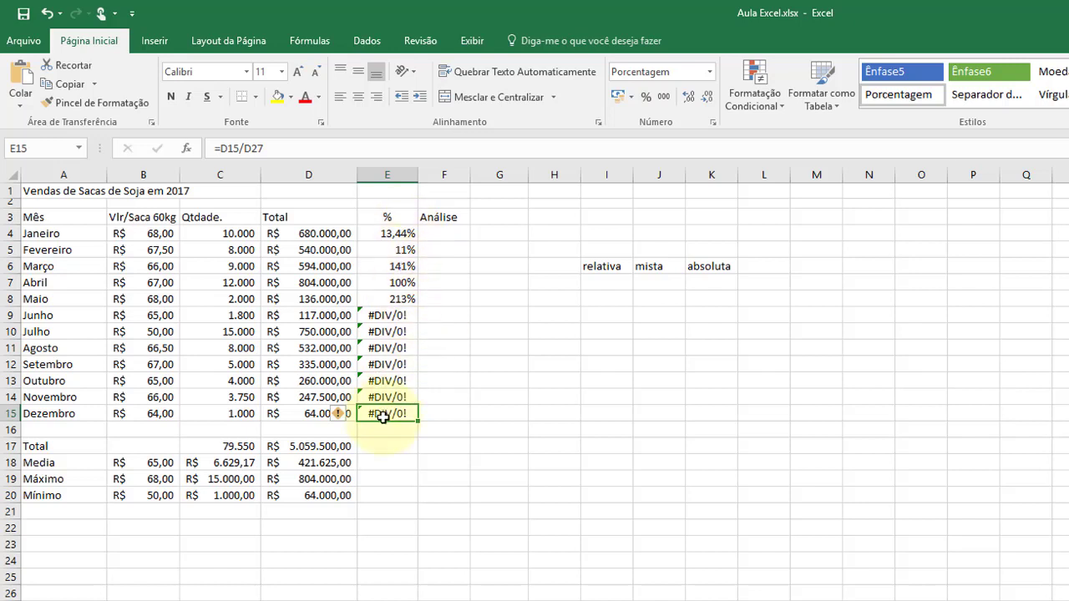
pyautogui.click(393, 234)
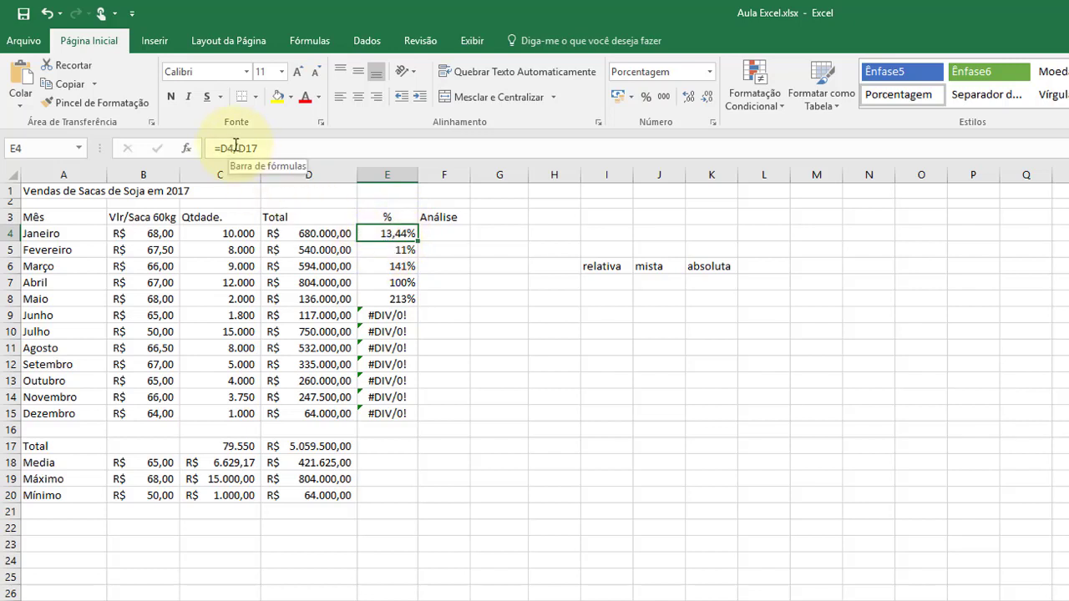
pyautogui.click(227, 147)
pyautogui.doubleClick(224, 147)
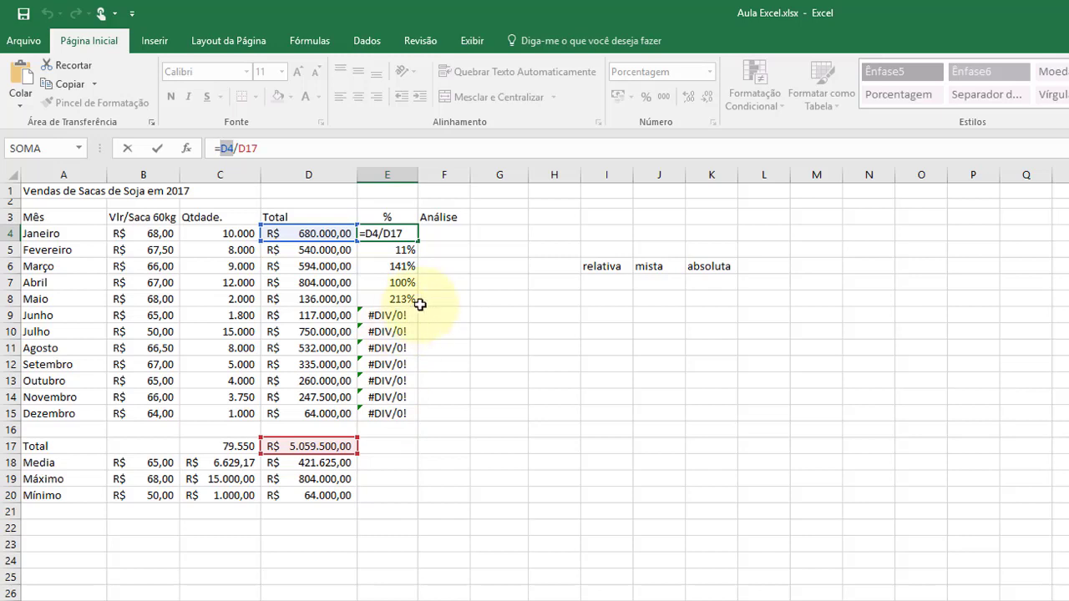
pyautogui.click(426, 233)
pyautogui.click(399, 233)
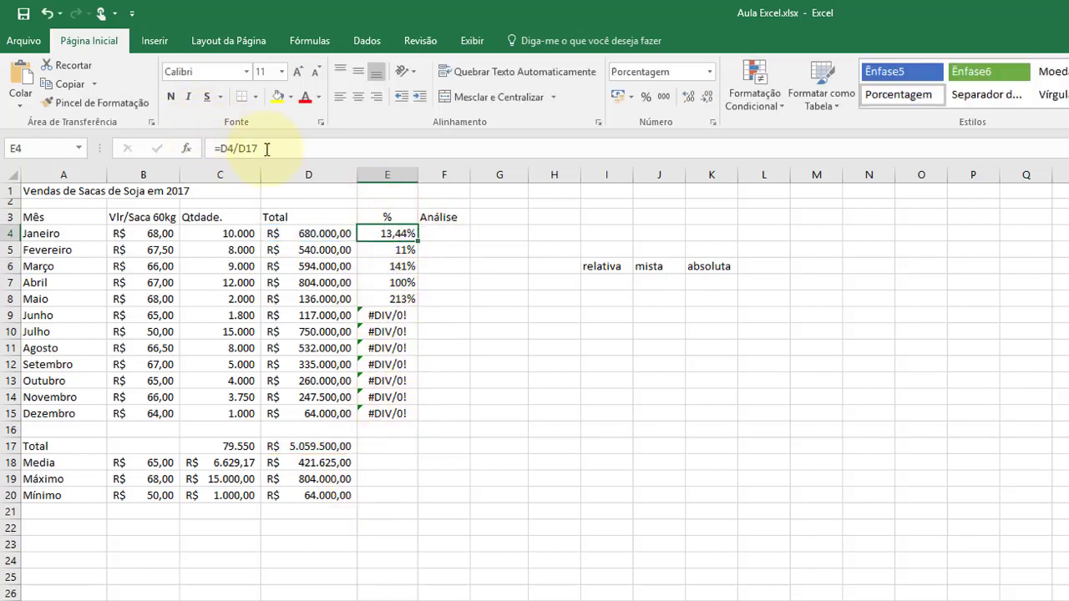
pyautogui.moveTo(267, 149); pyautogui.dragTo(190, 149)
pyautogui.click(436, 282)
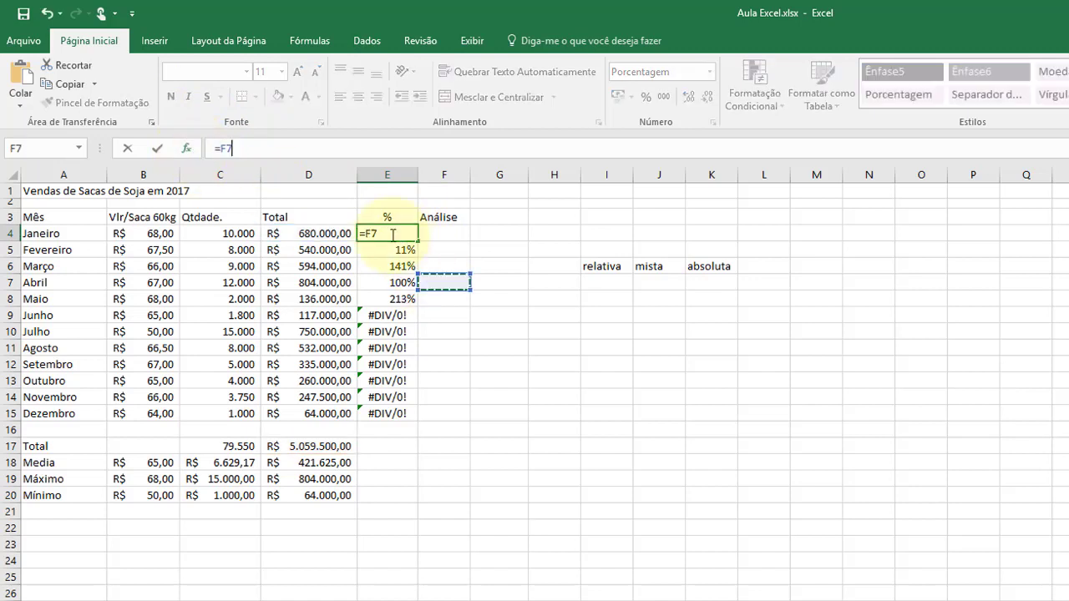
pyautogui.press('Escape')
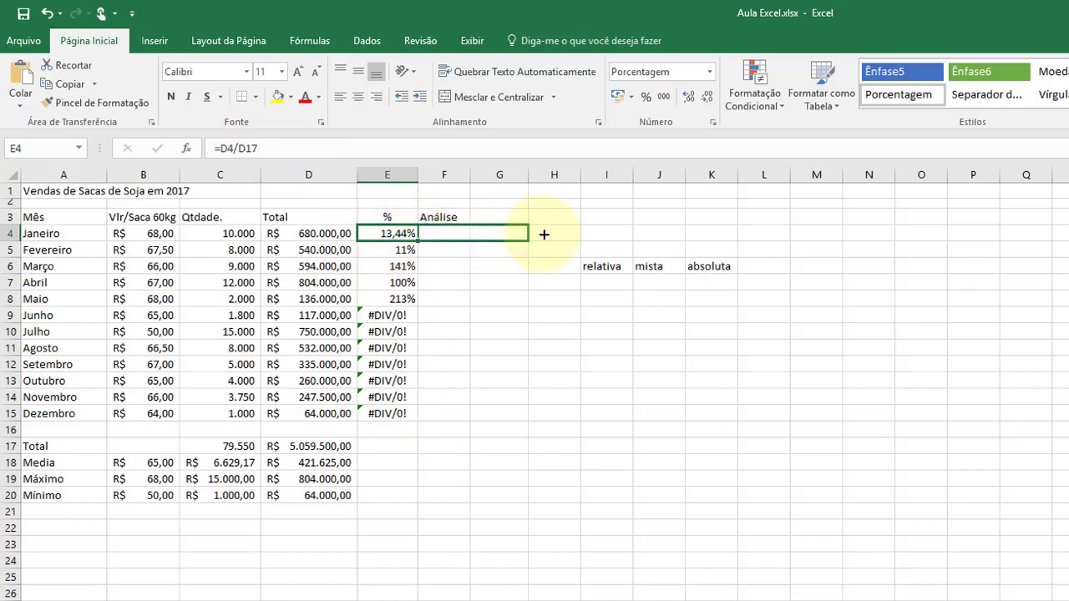
pyautogui.moveTo(418, 240); pyautogui.dragTo(501, 235)
pyautogui.click(442, 234)
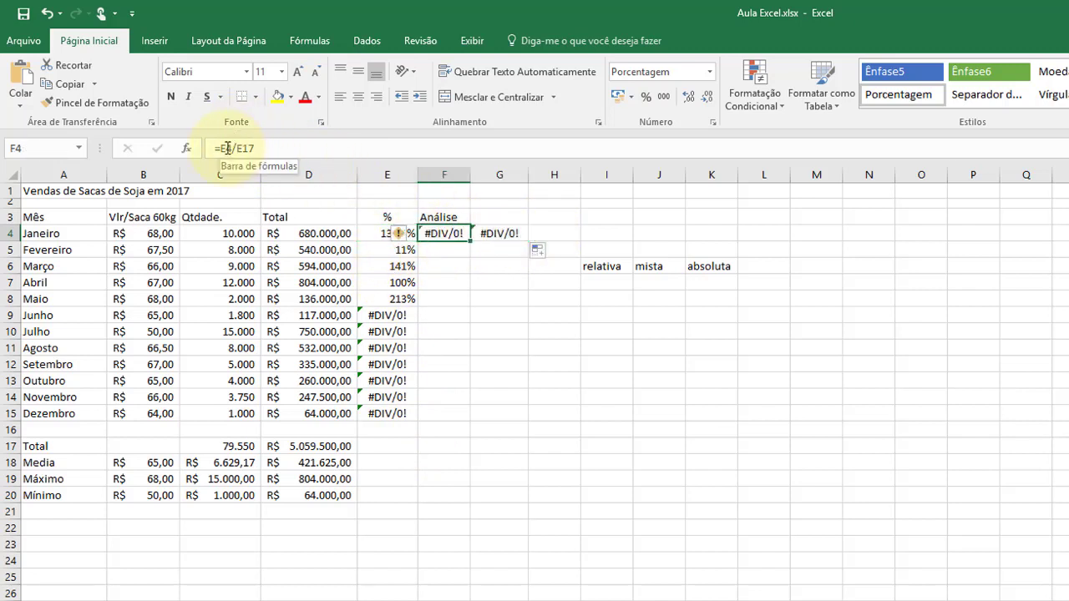
pyautogui.click(486, 233)
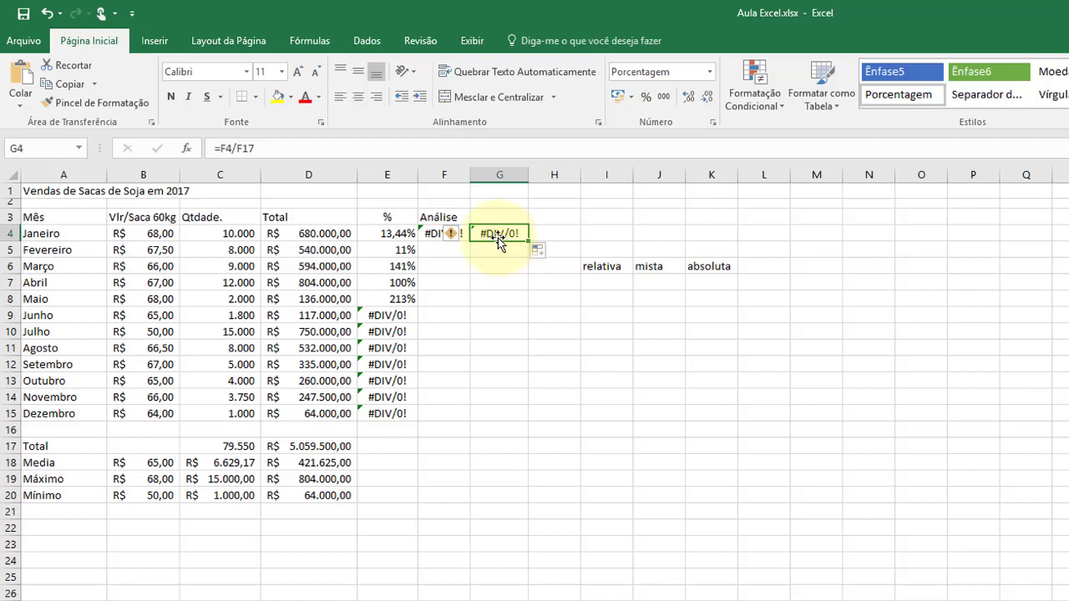
pyautogui.press('BackSpace')
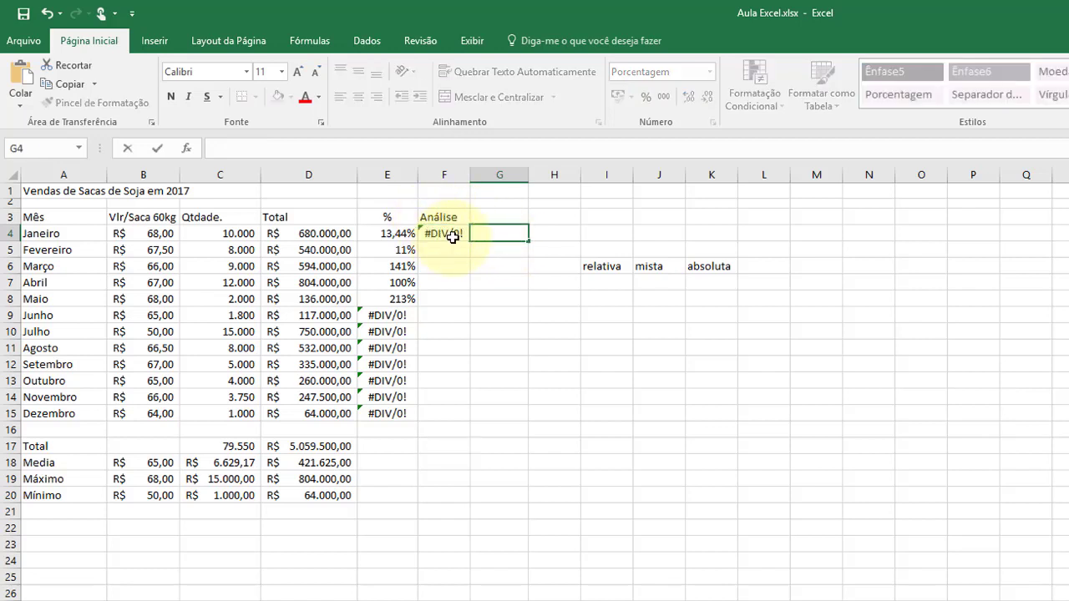
pyautogui.click(452, 236)
pyautogui.press('Delete')
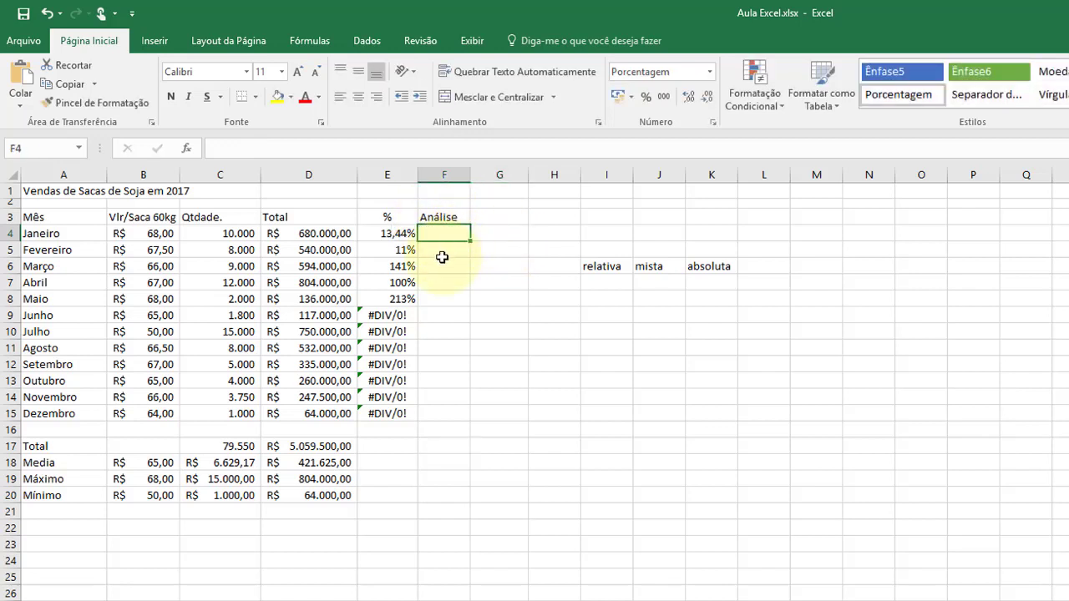
pyautogui.click(442, 251)
pyautogui.click(399, 233)
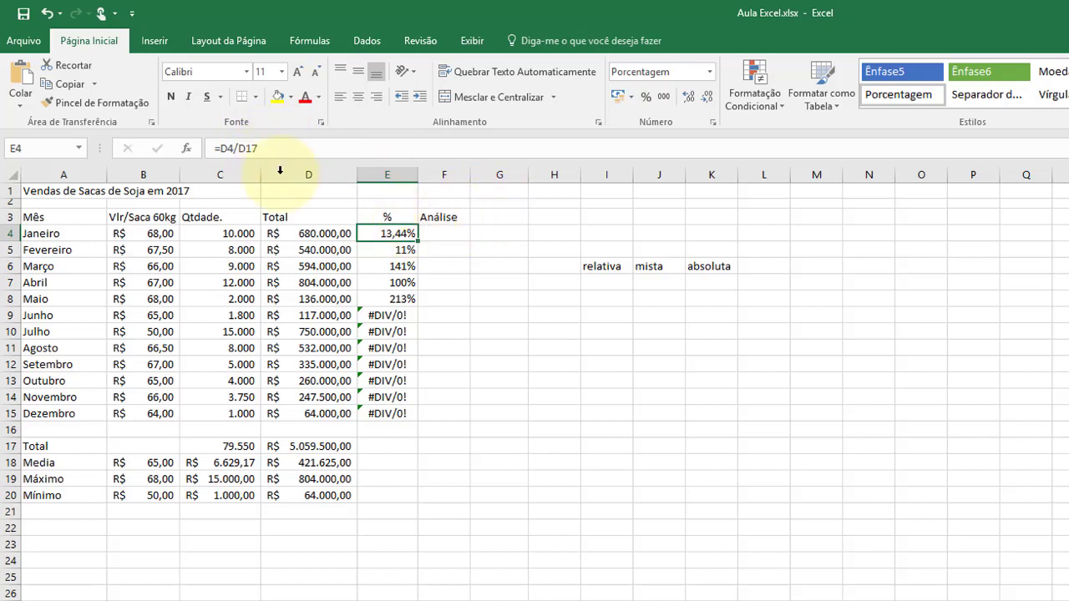
# - Edit E4's formula to =D4/D$17, locking the total's row while still showing 13,44%
pyautogui.click(247, 148)
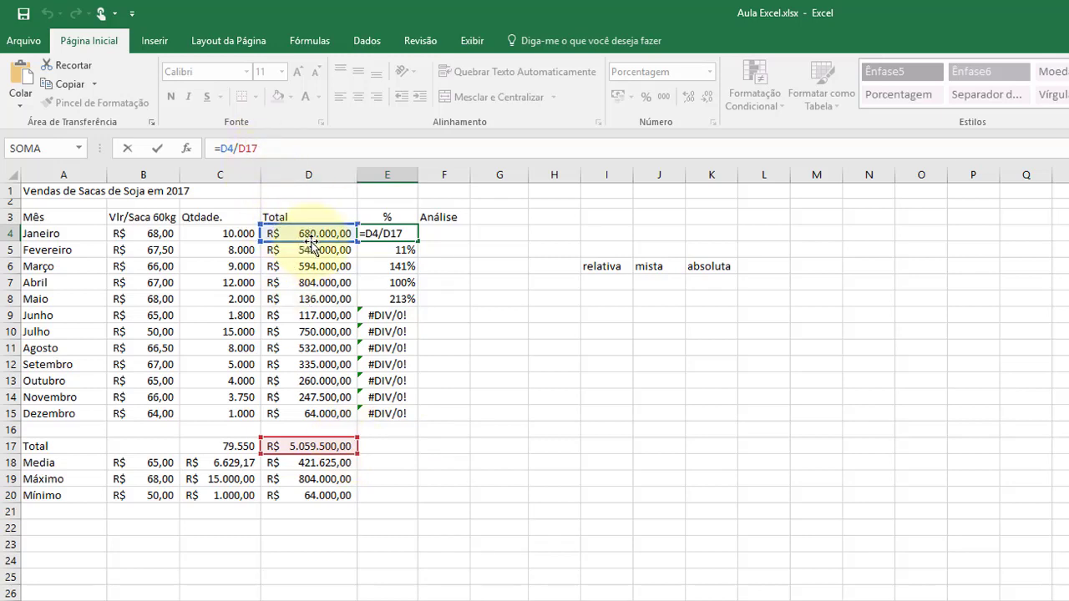
pyautogui.write('$')
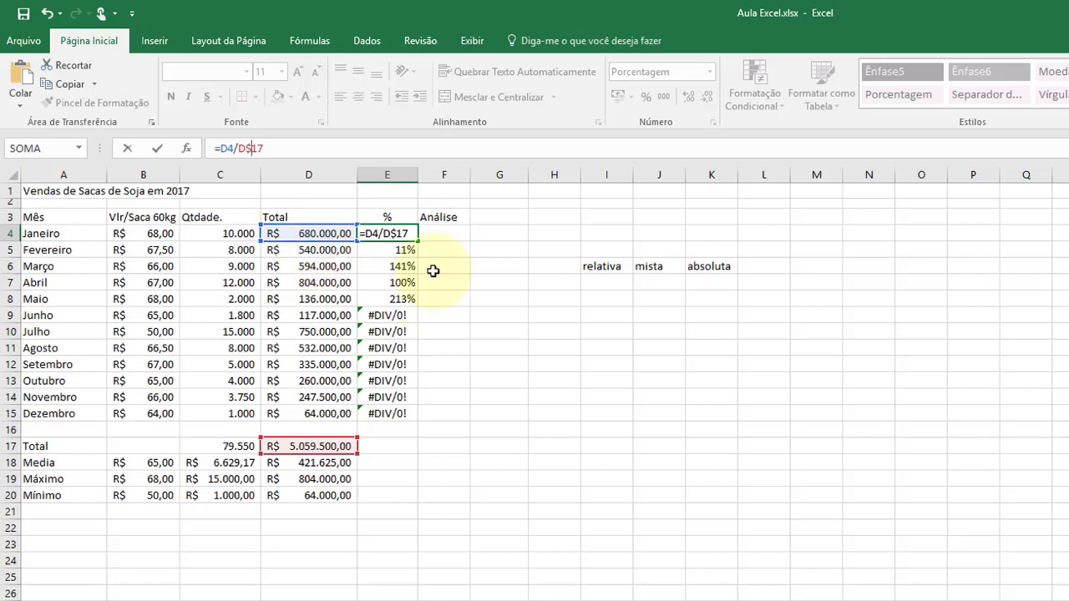
pyautogui.press('Return')
pyautogui.click(395, 233)
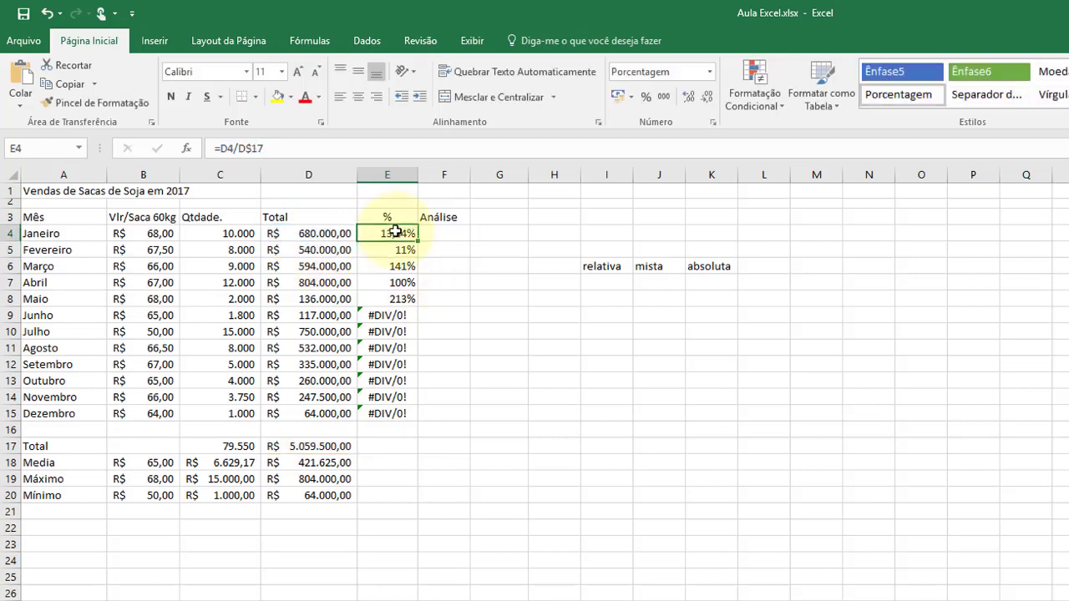
pyautogui.click(663, 268)
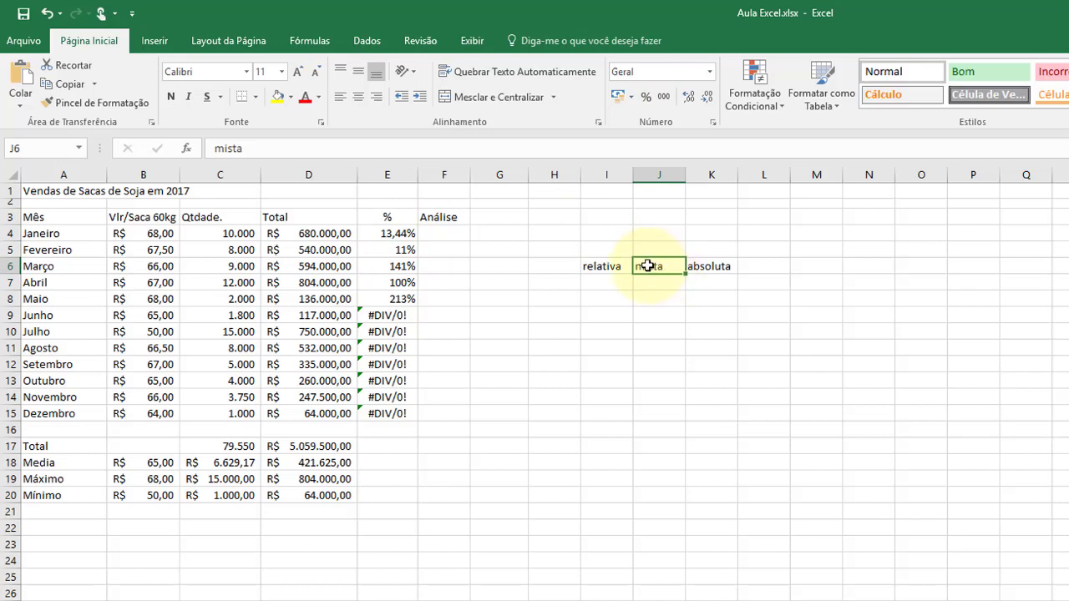
pyautogui.click(403, 237)
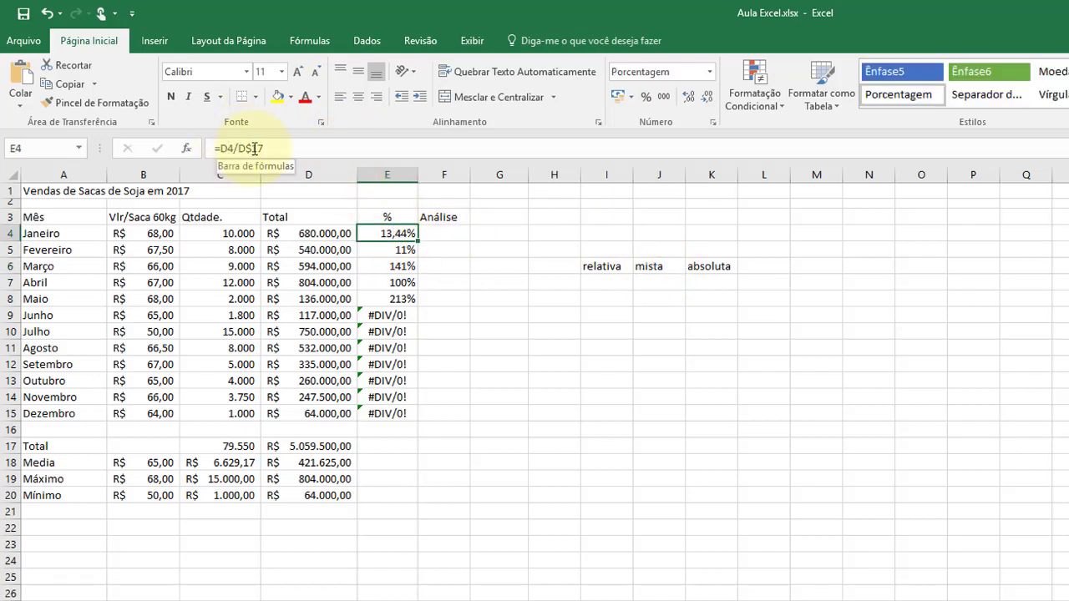
pyautogui.click(255, 148)
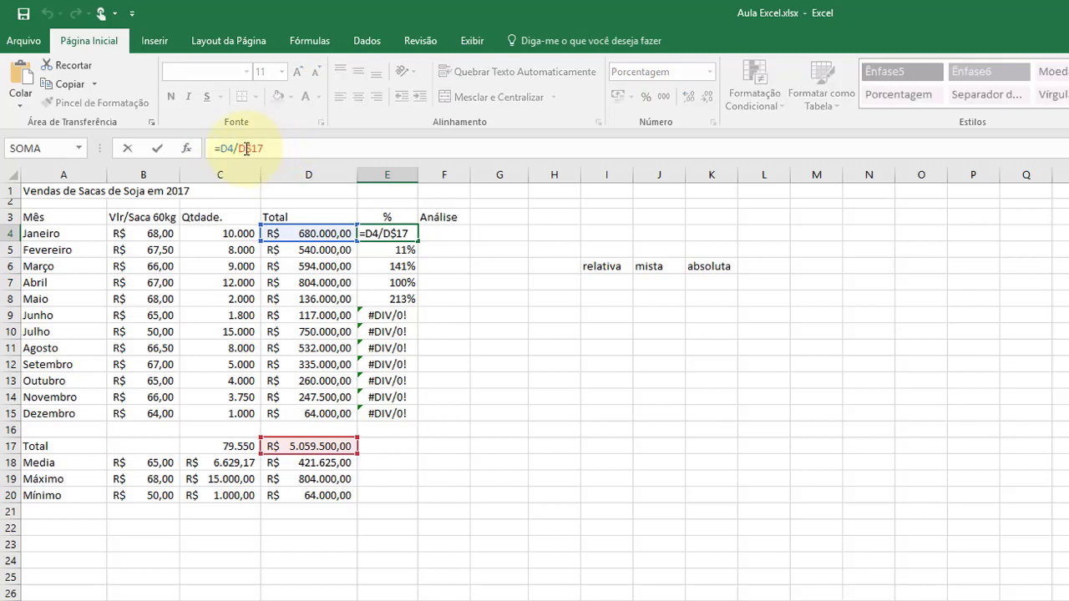
pyautogui.moveTo(246, 148); pyautogui.dragTo(261, 147)
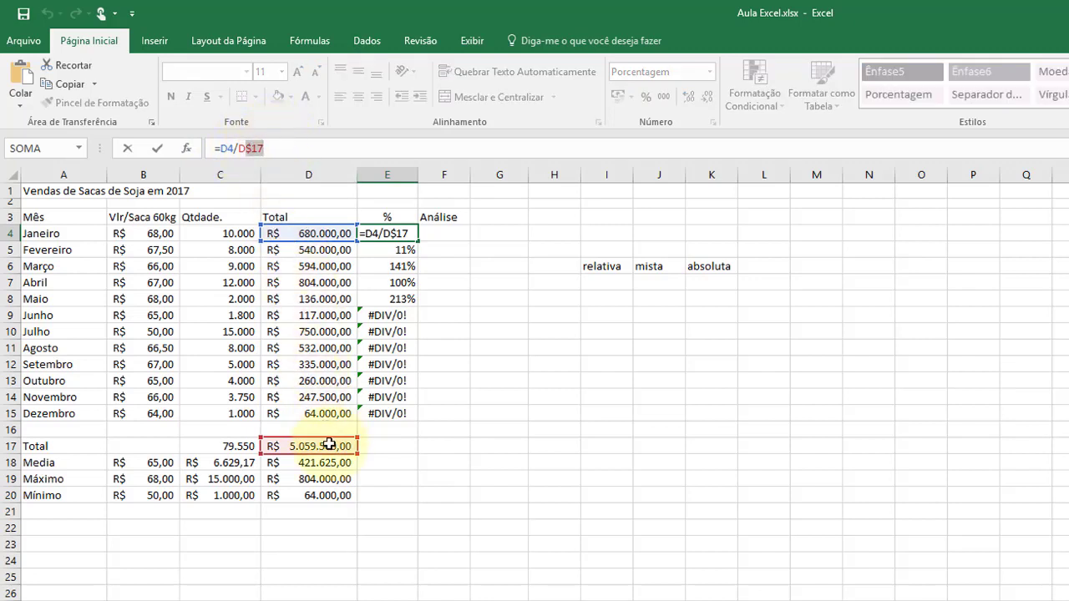
pyautogui.press('Return')
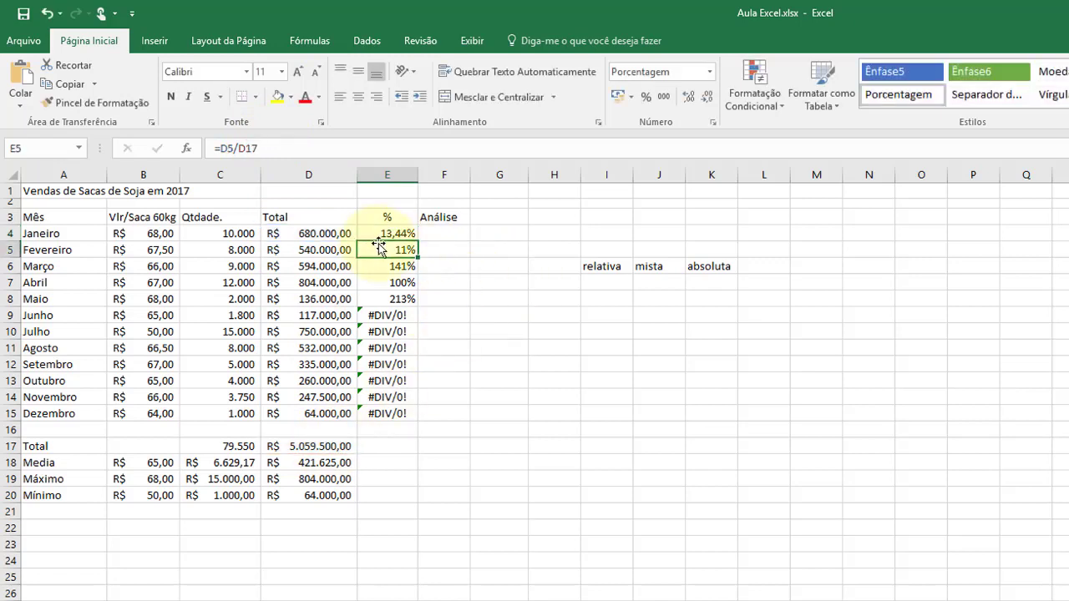
# - Fill E4's formula down to E15 with the fill handle
pyautogui.click(381, 234)
pyautogui.moveTo(419, 240); pyautogui.dragTo(446, 414)
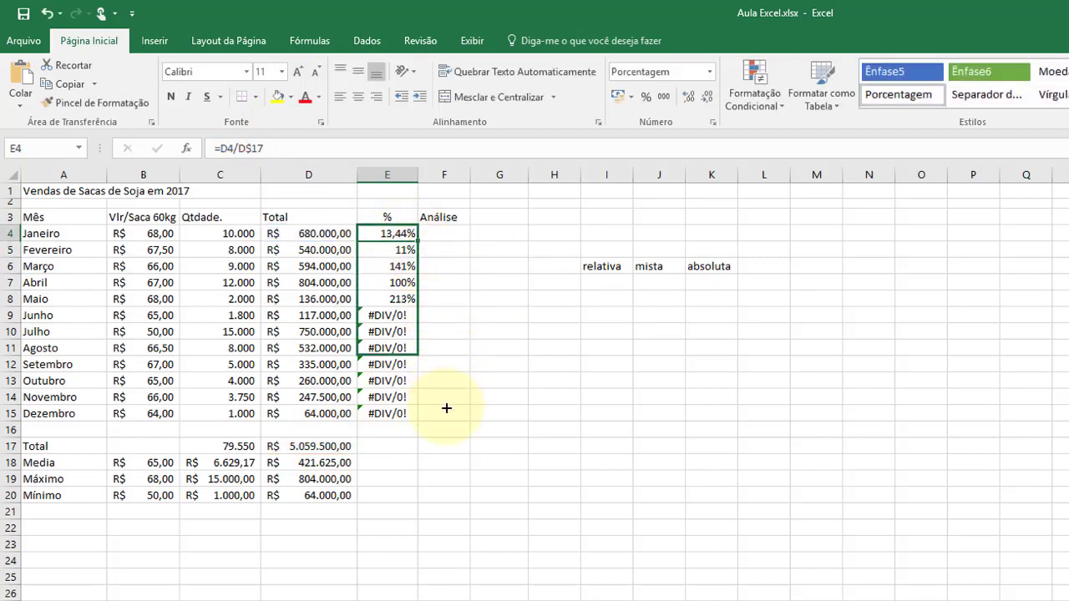
pyautogui.click(390, 234)
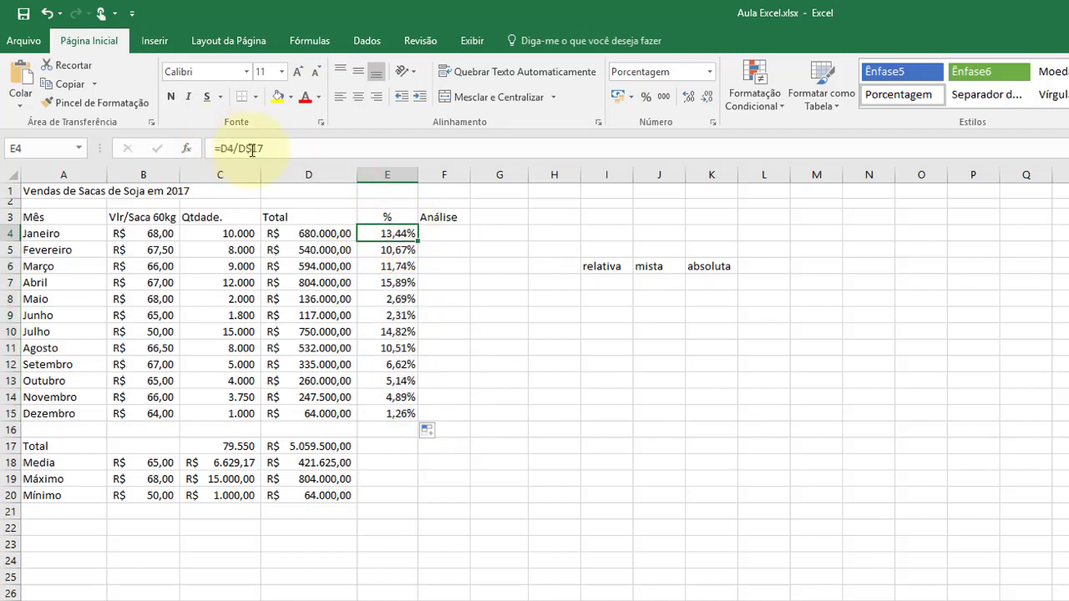
# - Check the copied formulas in E5–E15, e.g. =D15/D$17, showing 10,67% to 1,26%
pyautogui.click(405, 251)
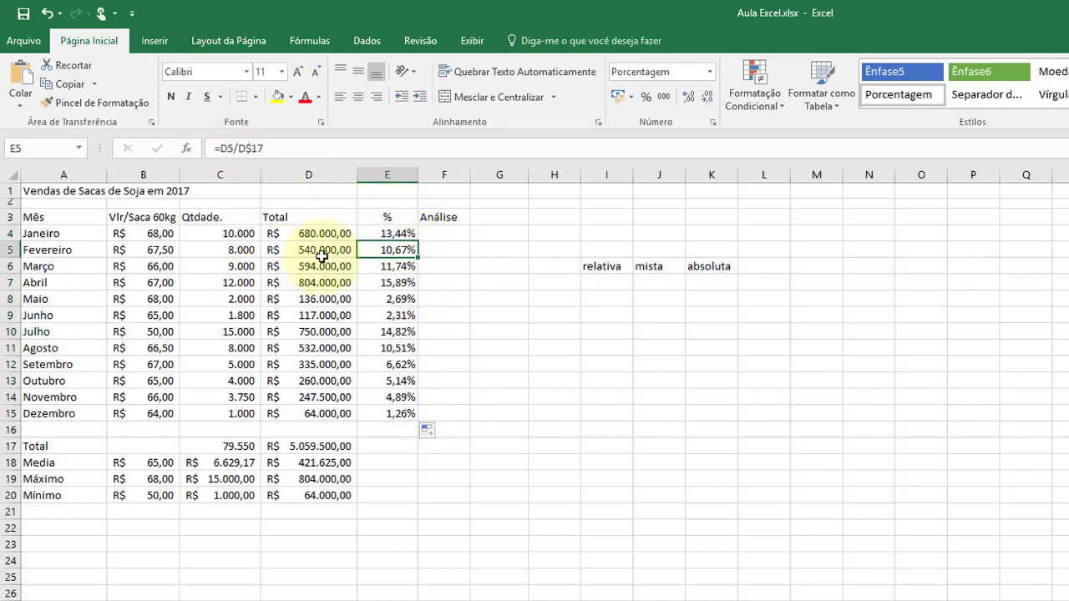
pyautogui.click(393, 266)
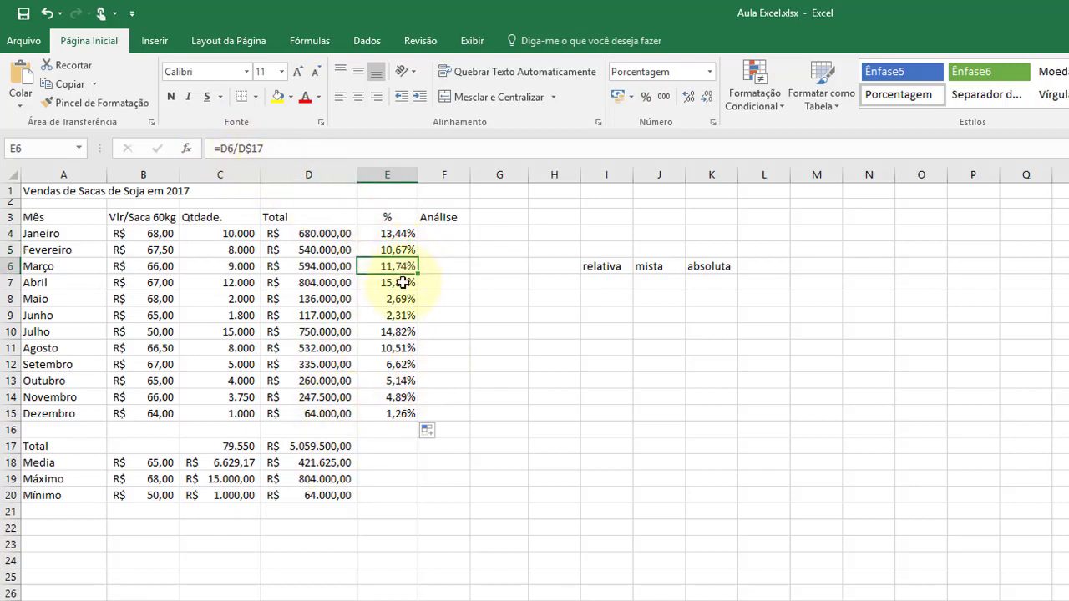
pyautogui.click(403, 283)
pyautogui.click(408, 302)
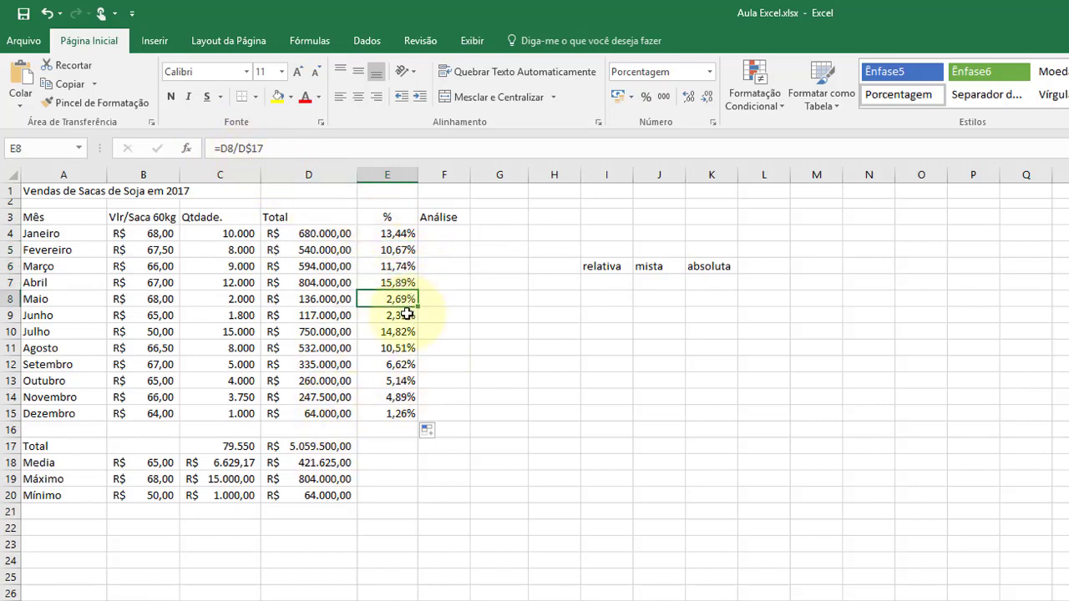
pyautogui.click(407, 315)
pyautogui.click(401, 332)
pyautogui.click(400, 349)
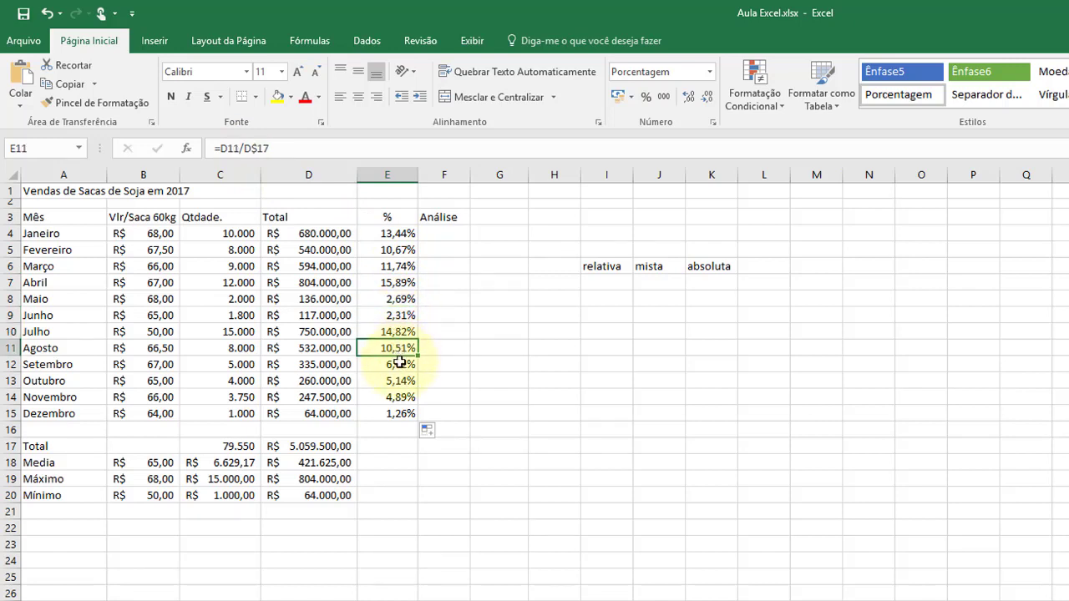
pyautogui.click(402, 365)
pyautogui.click(404, 381)
pyautogui.click(407, 398)
pyautogui.click(405, 413)
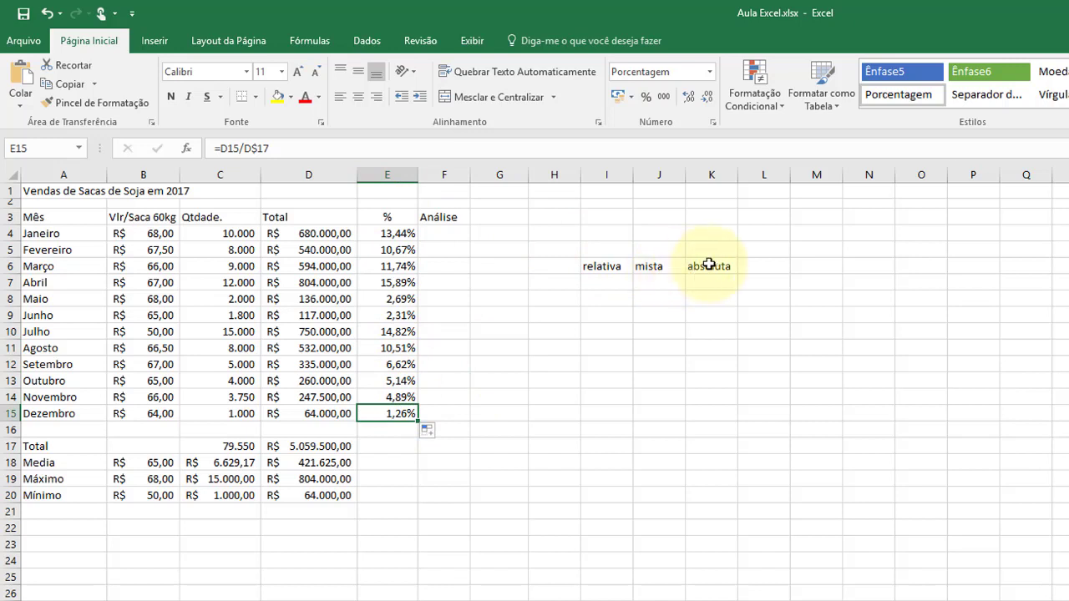
pyautogui.click(244, 147)
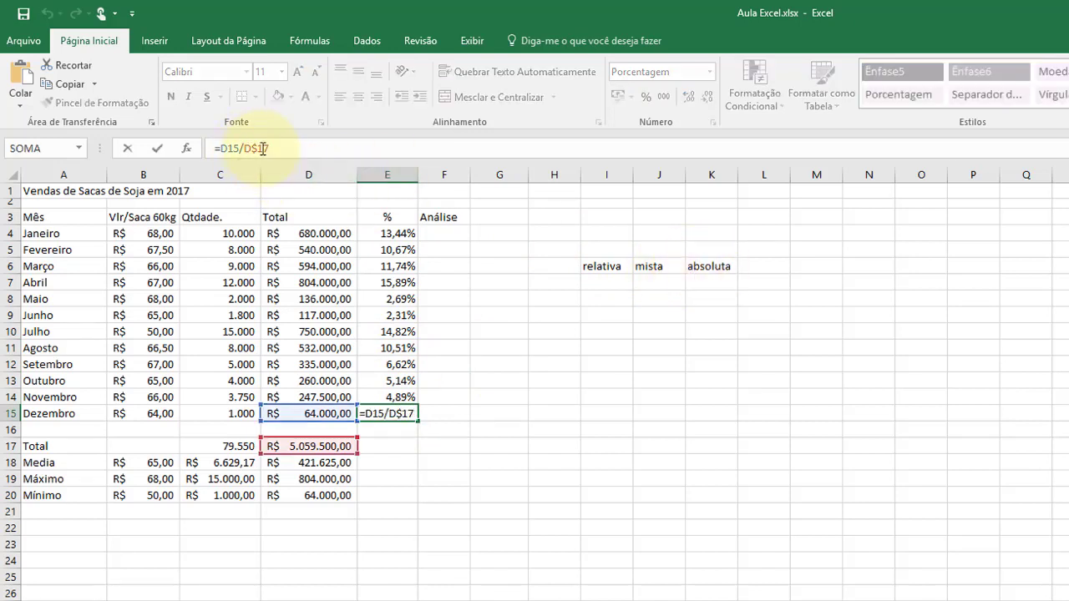
# - Change E15's formula to =D15/$D$17 so the total is fully absolute
pyautogui.write('$')
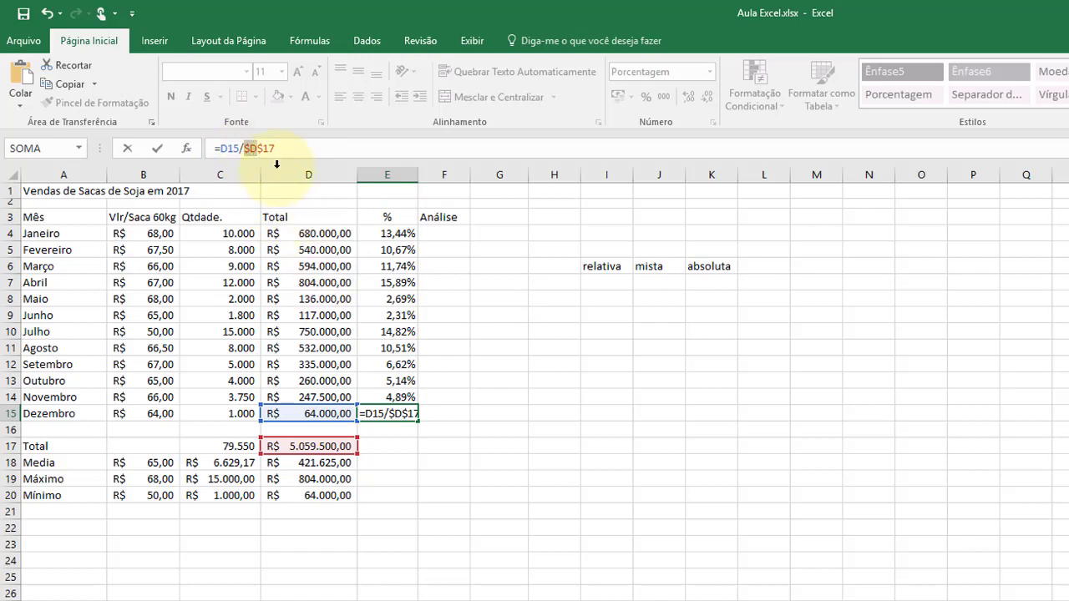
pyautogui.click(269, 148)
pyautogui.press('Return')
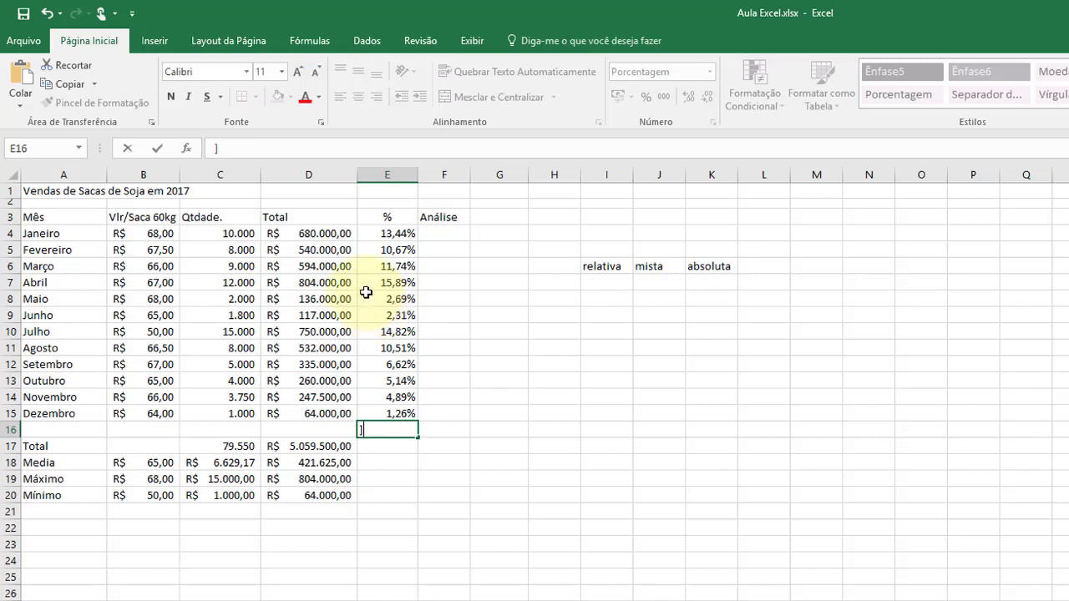
# - Copy E4's formula into F4 and fill it across to I4
pyautogui.click(392, 233)
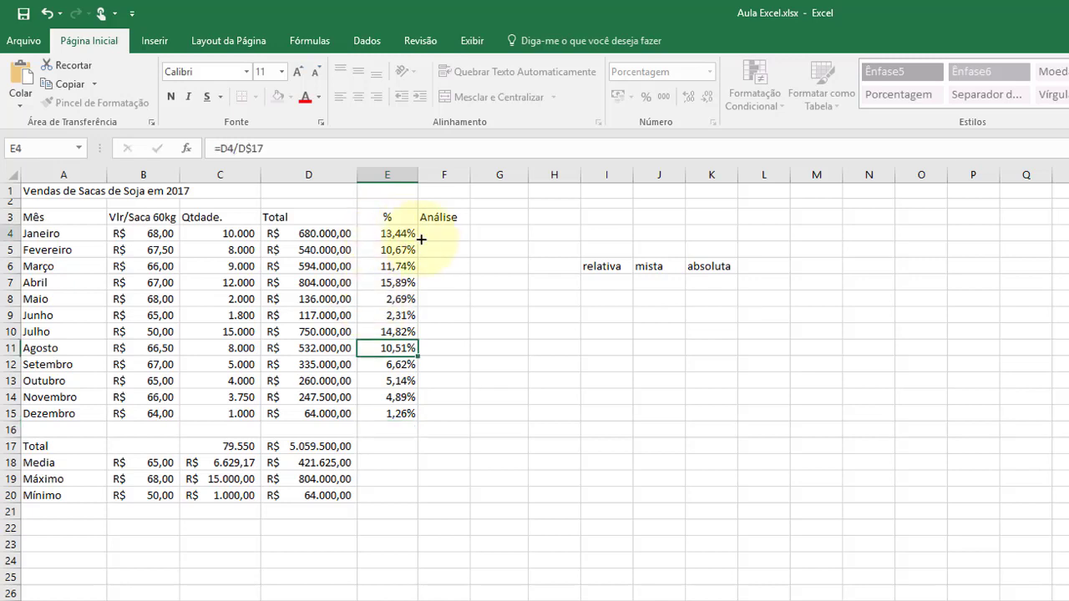
pyautogui.hotkey('ctrl', 'c')
pyautogui.click(442, 234)
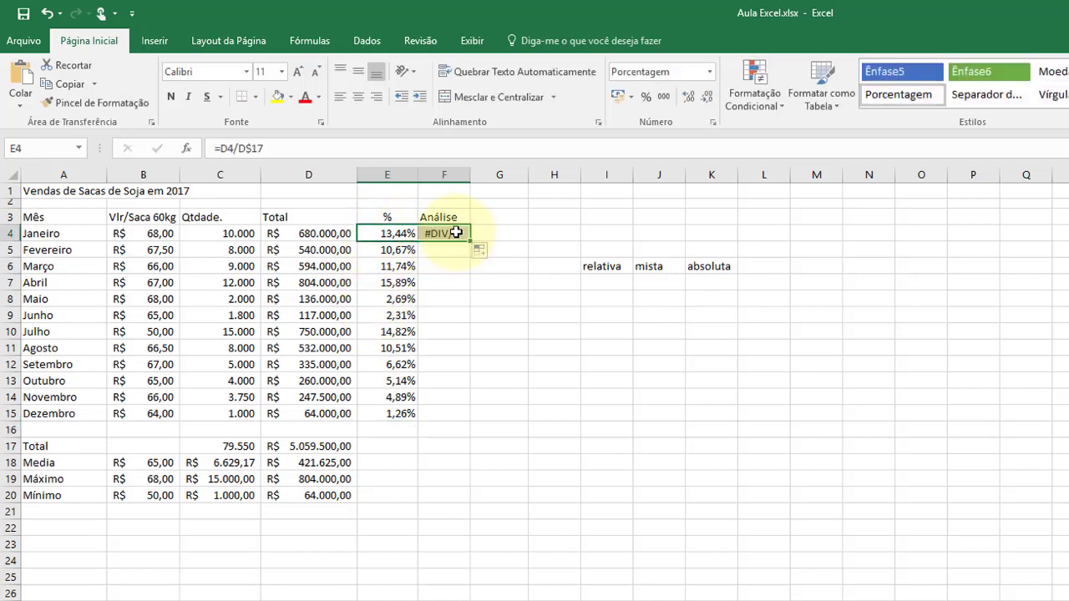
pyautogui.hotkey('ctrl', 'v')
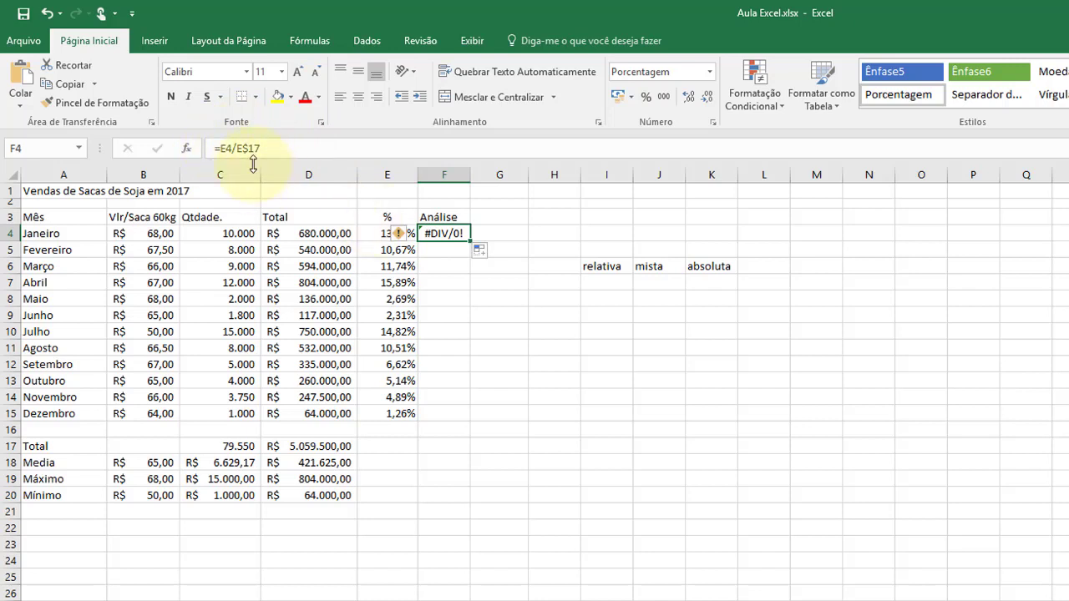
pyautogui.moveTo(475, 240); pyautogui.dragTo(616, 238)
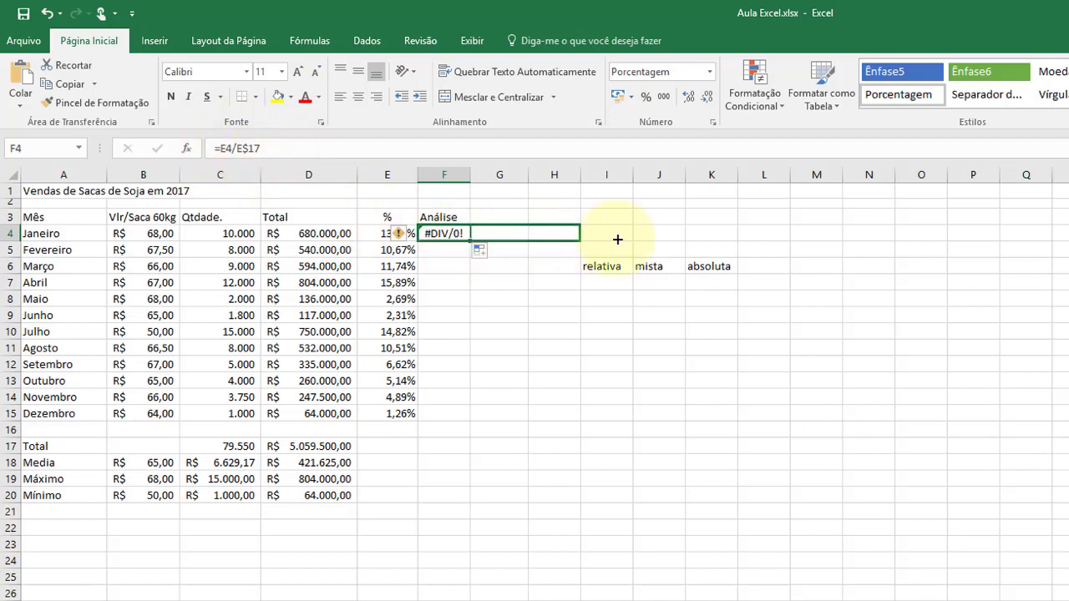
# - Inspect the shifted formulas in G4, H4, I4 and F4, each returning #DIV/0!
pyautogui.click(501, 233)
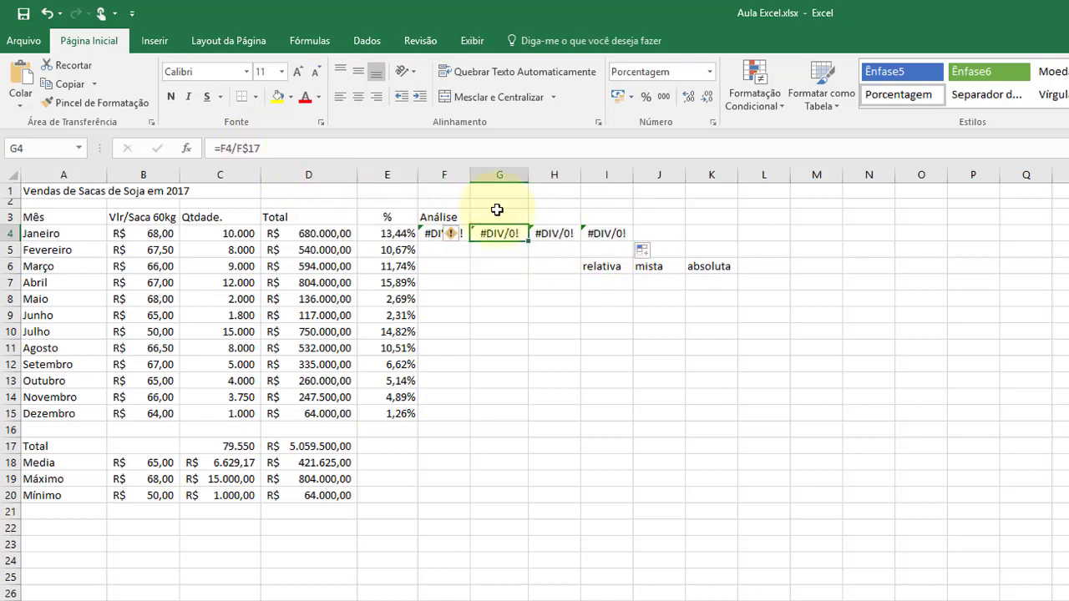
pyautogui.click(549, 233)
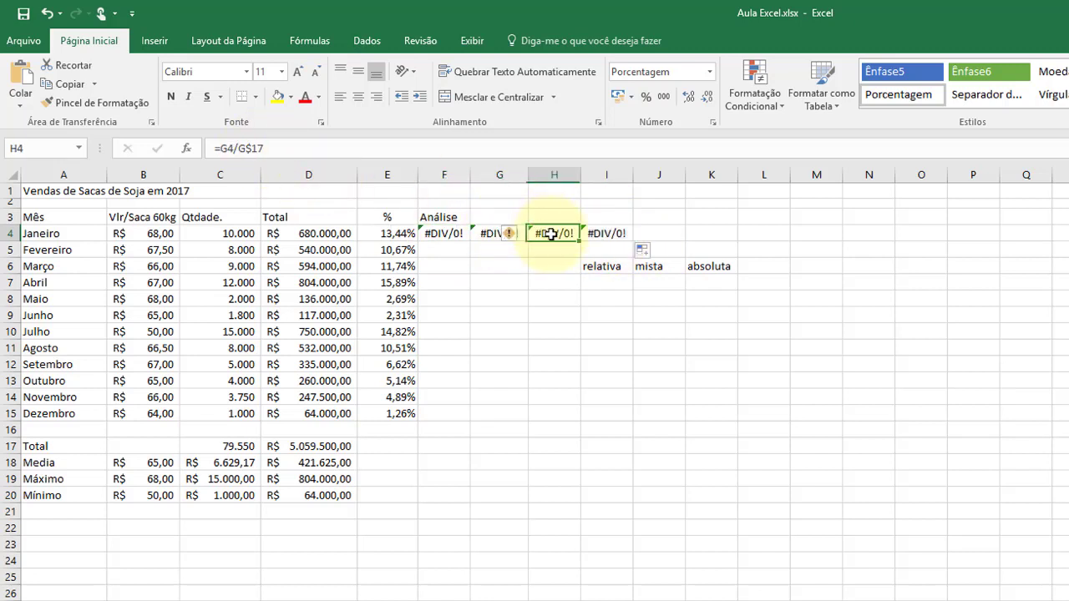
pyautogui.click(601, 234)
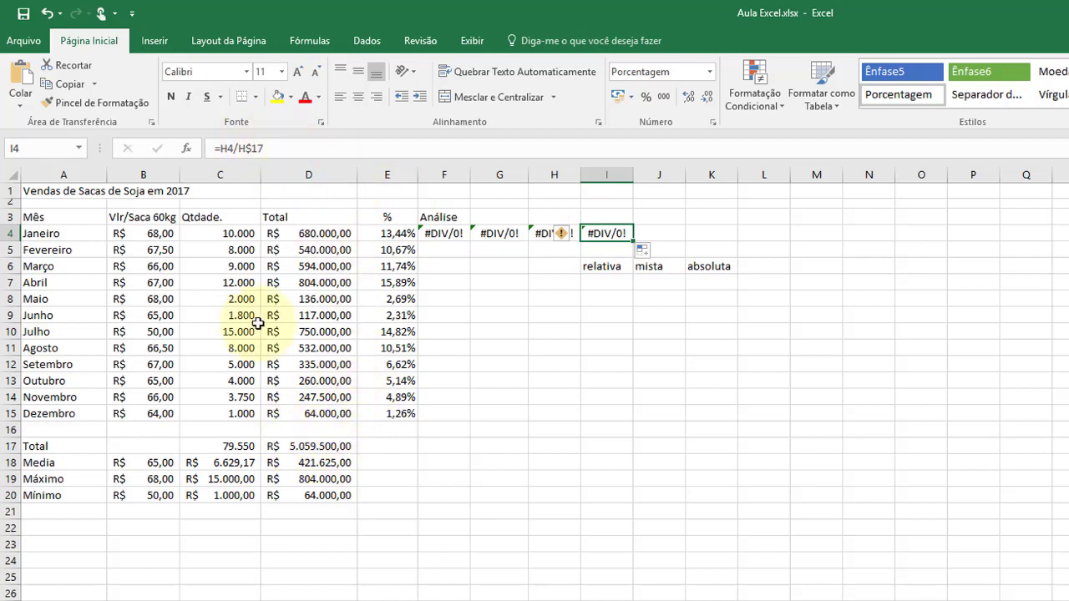
pyautogui.click(440, 232)
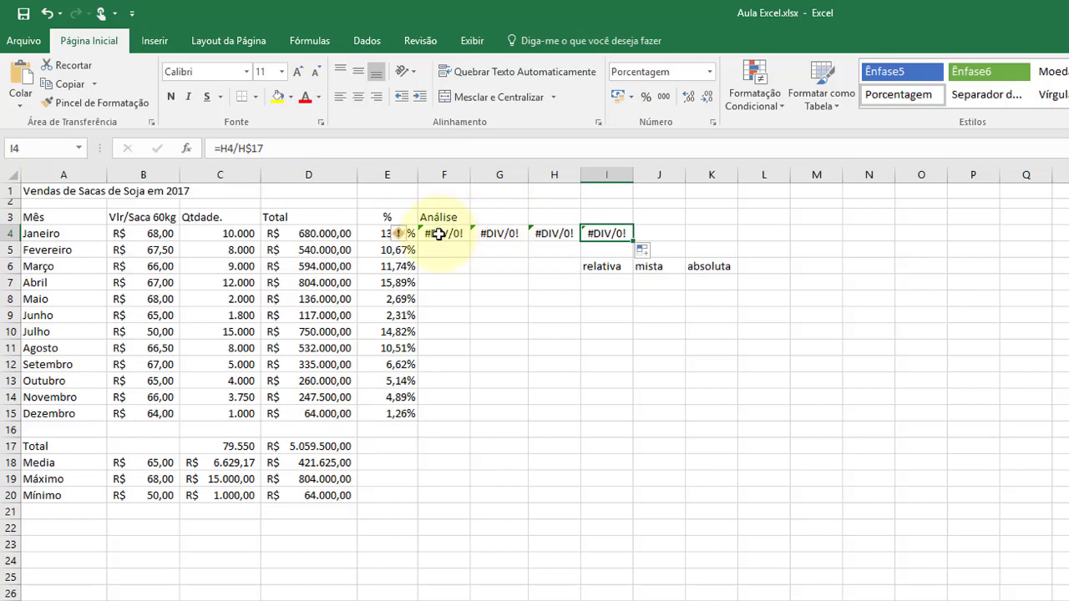
pyautogui.click(237, 148)
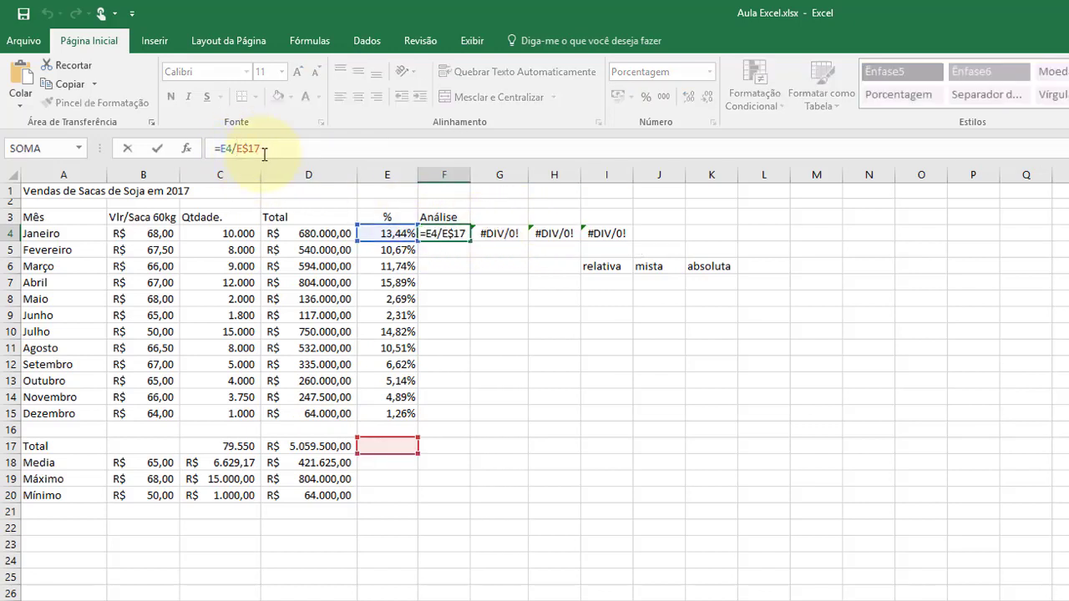
pyautogui.write('$')
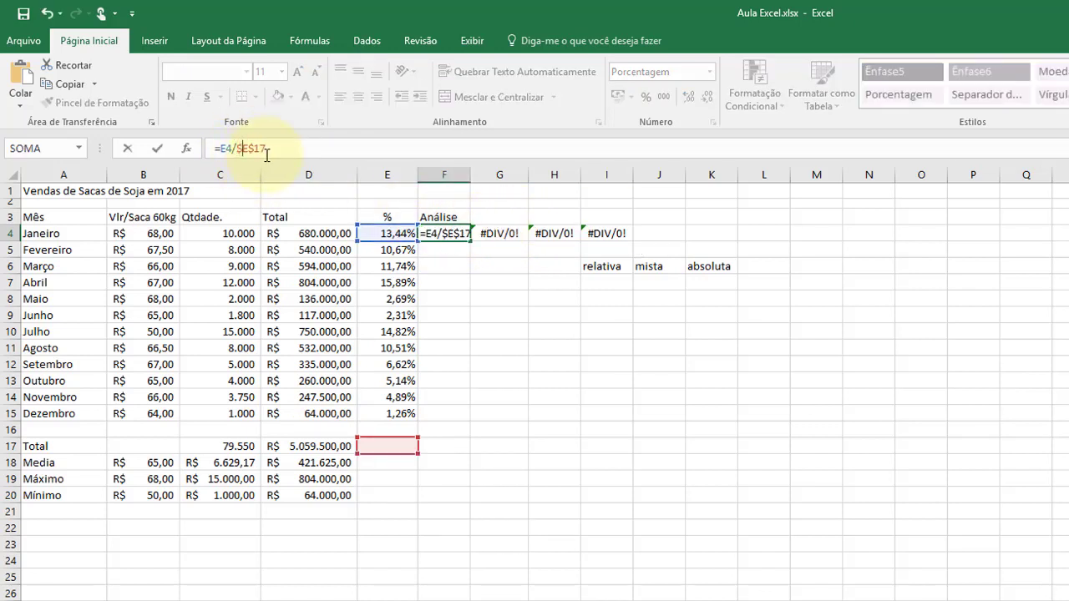
pyautogui.press('Return')
pyautogui.click(454, 233)
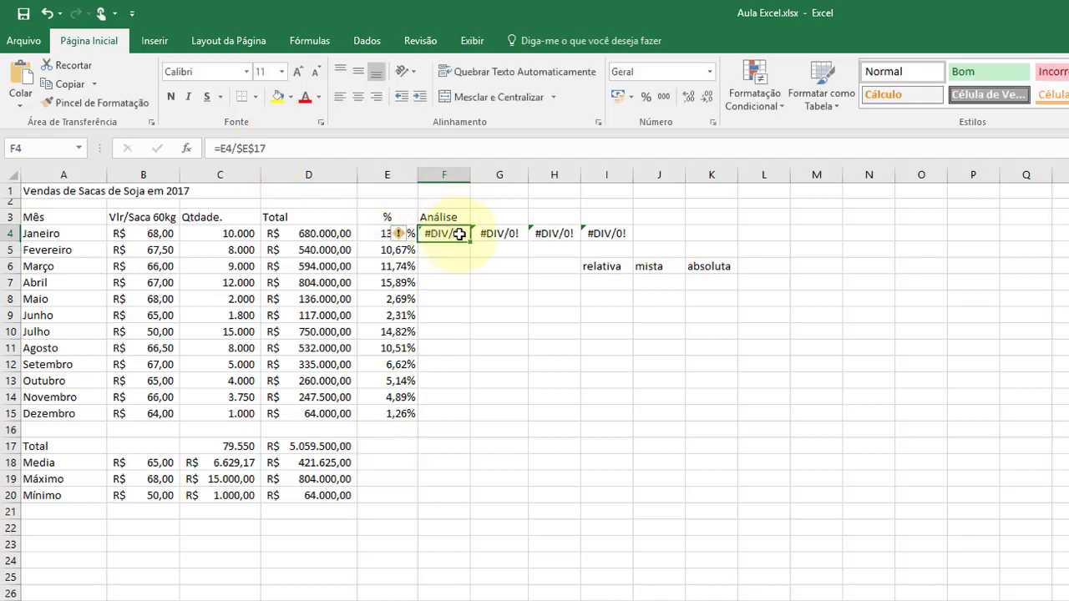
pyautogui.moveTo(471, 245); pyautogui.dragTo(618, 240)
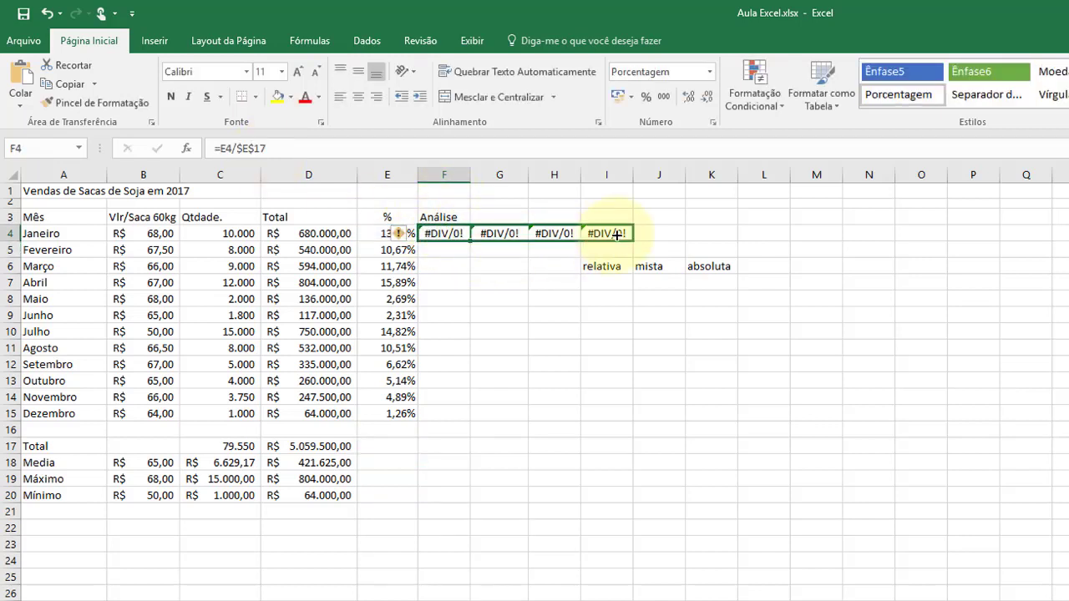
pyautogui.click(426, 233)
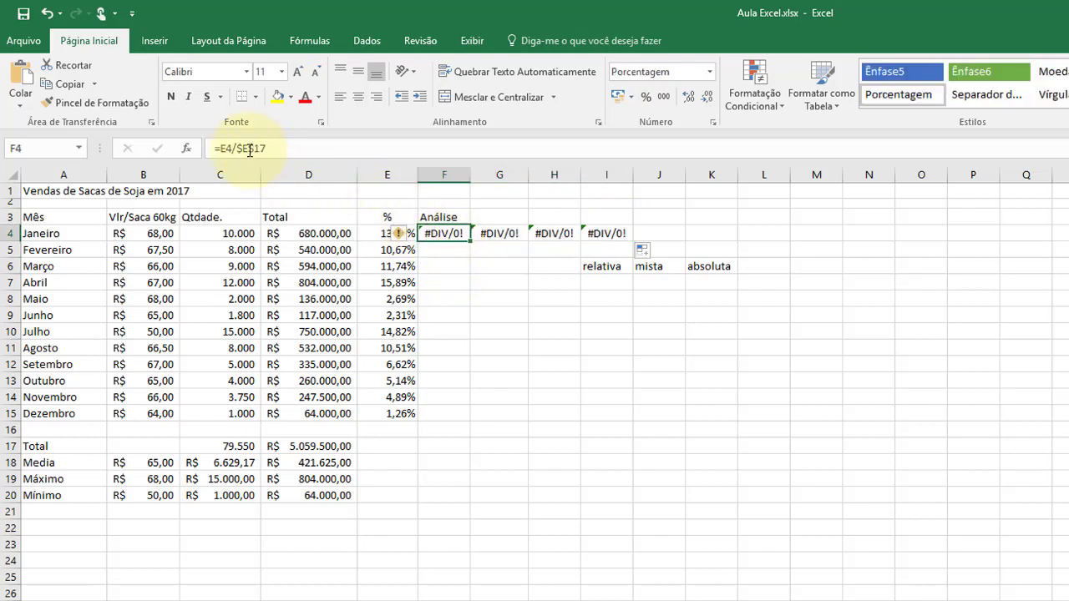
pyautogui.click(501, 233)
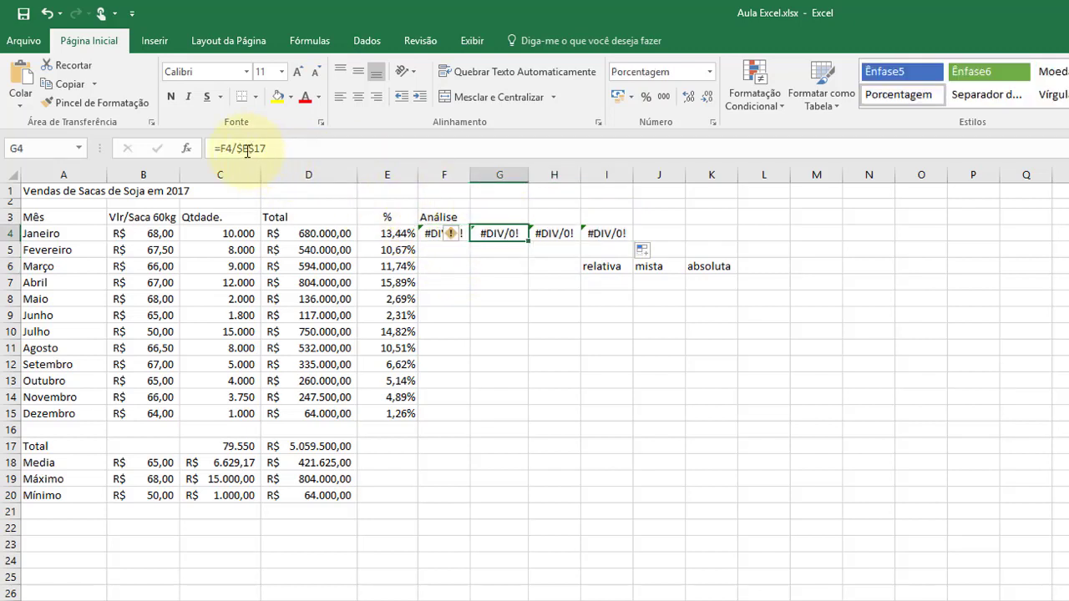
pyautogui.click(544, 233)
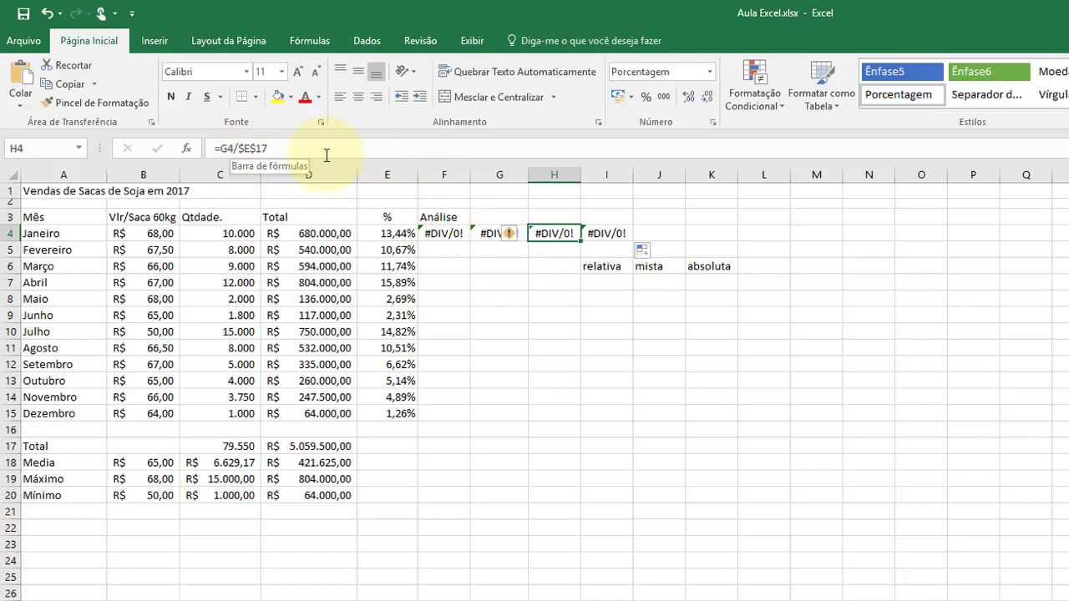
pyautogui.click(601, 233)
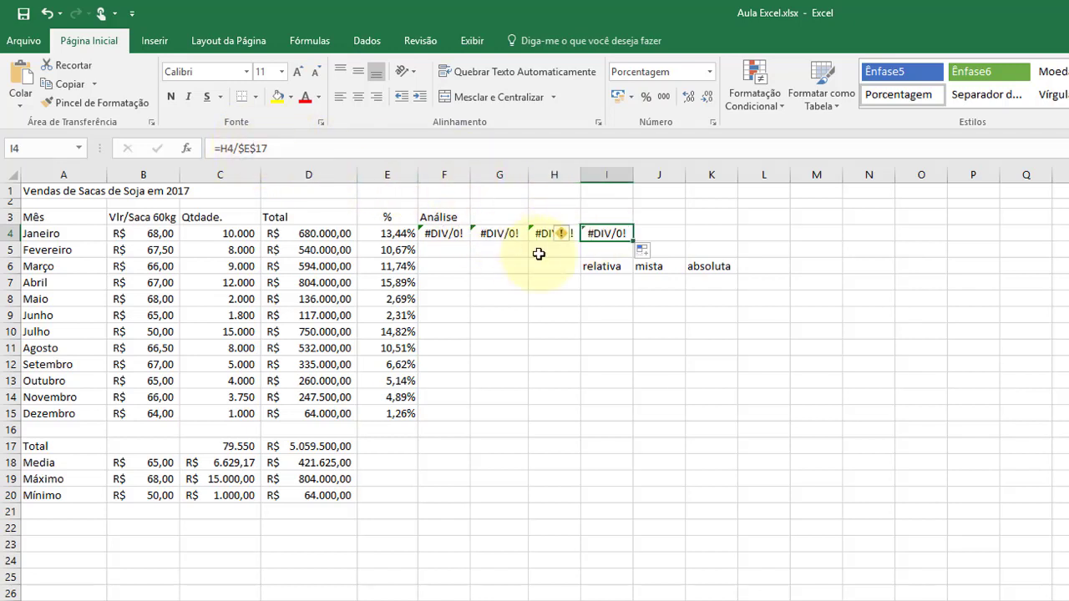
pyautogui.click(437, 233)
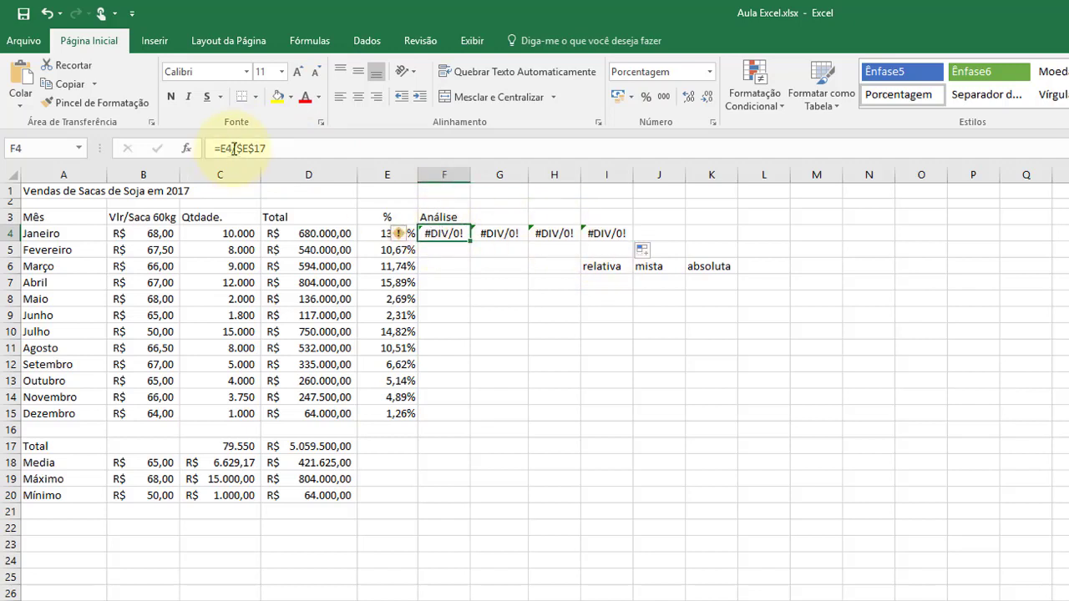
pyautogui.click(237, 148)
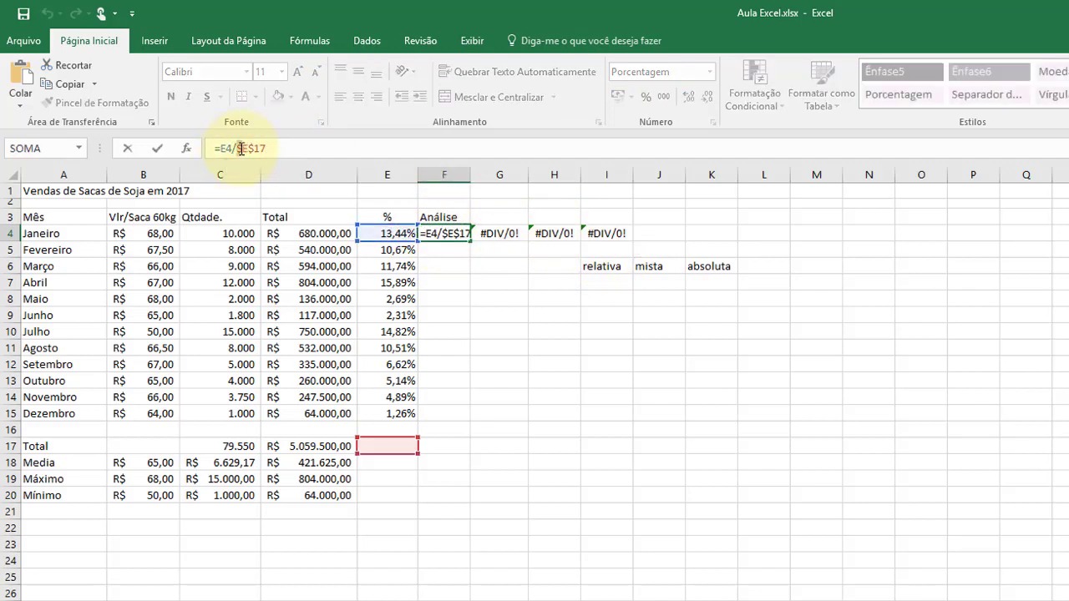
pyautogui.click(239, 148)
pyautogui.click(274, 148)
# - Review E5's formula in the formula bar twice, leaving it unchanged
pyautogui.click(544, 297)
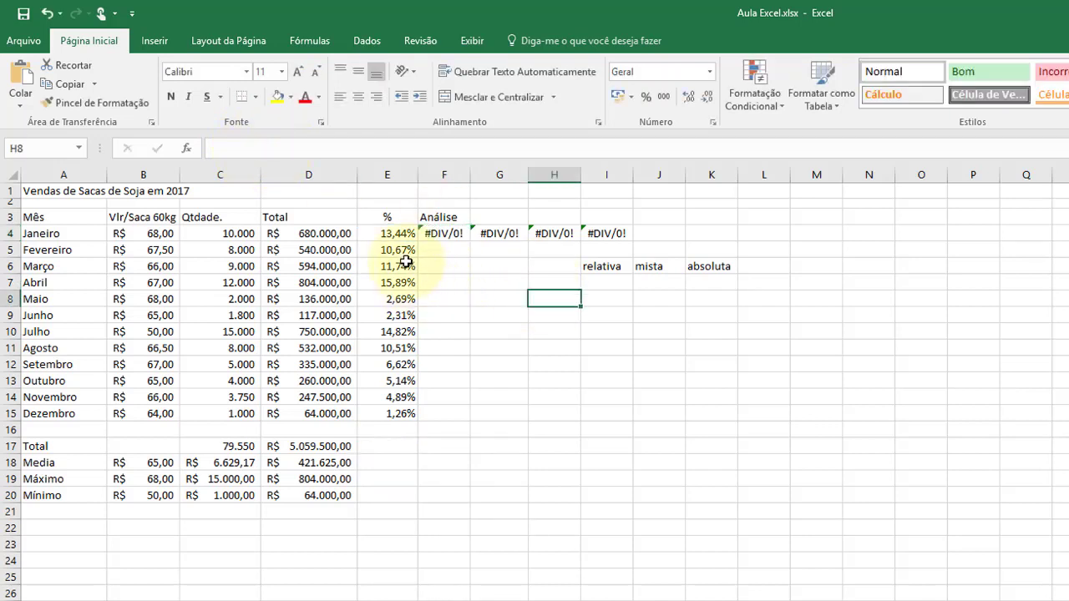
pyautogui.click(389, 249)
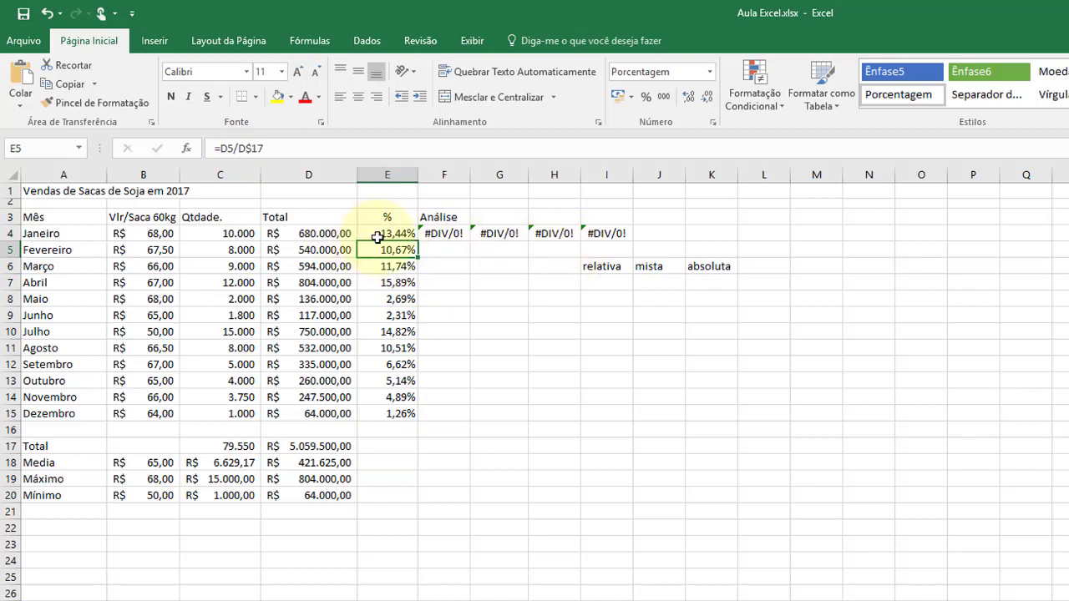
pyautogui.doubleClick(231, 143)
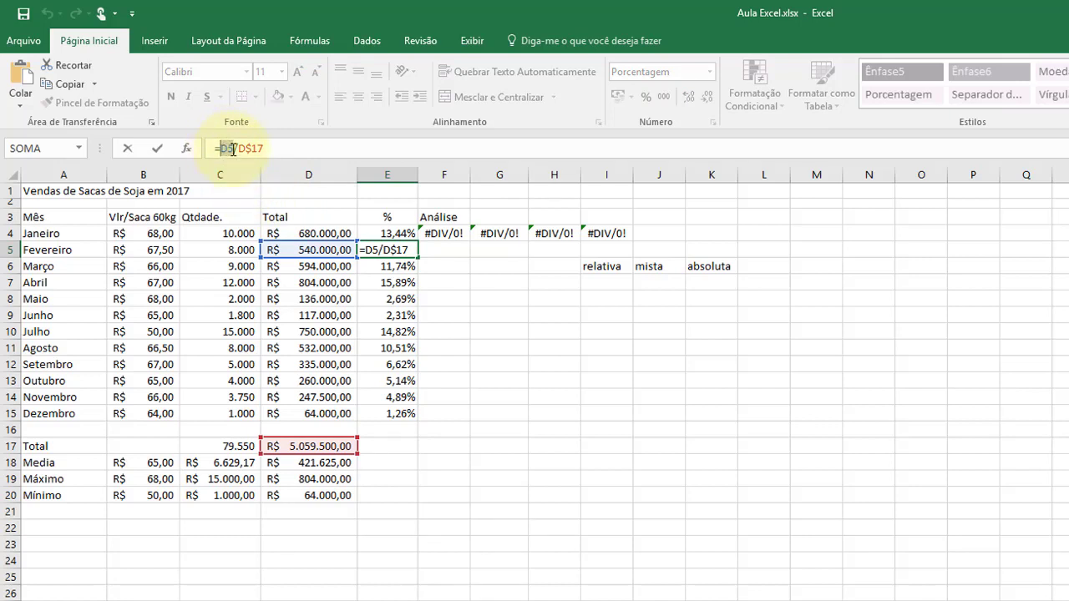
pyautogui.press('Return')
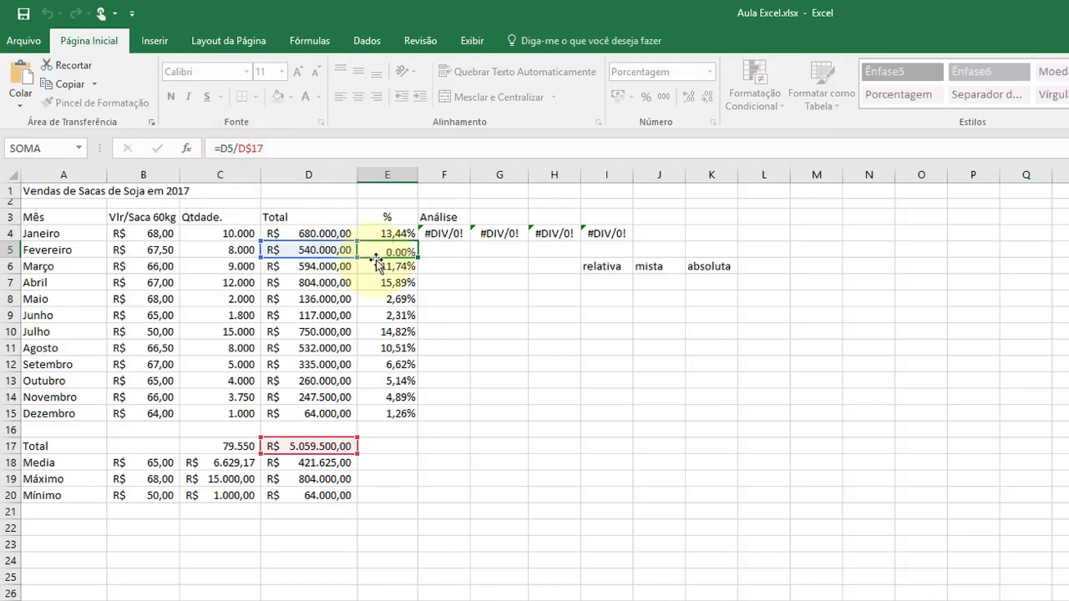
pyautogui.click(383, 249)
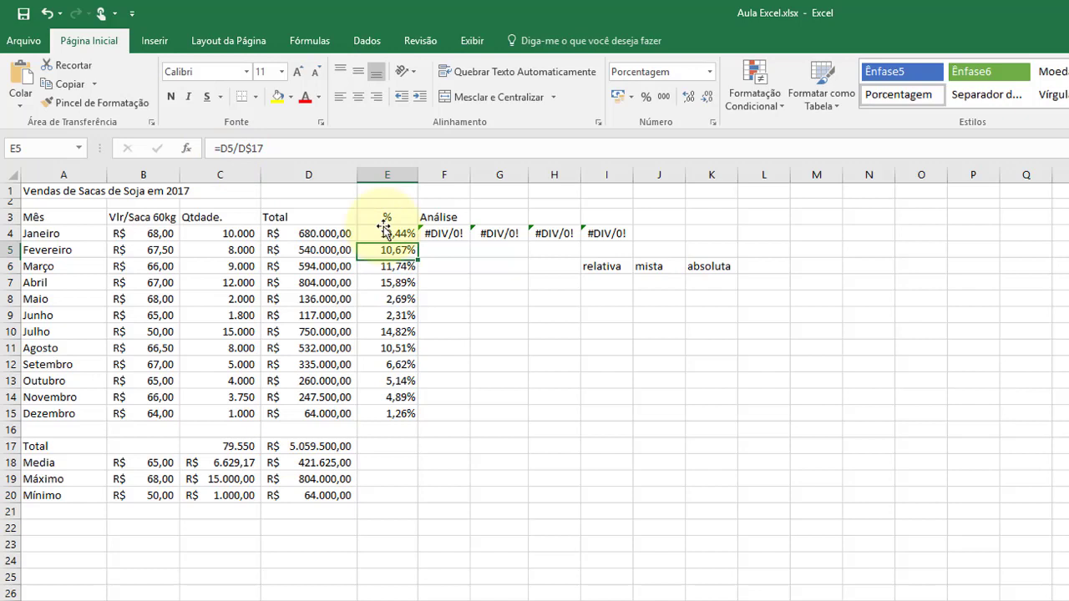
pyautogui.click(247, 149)
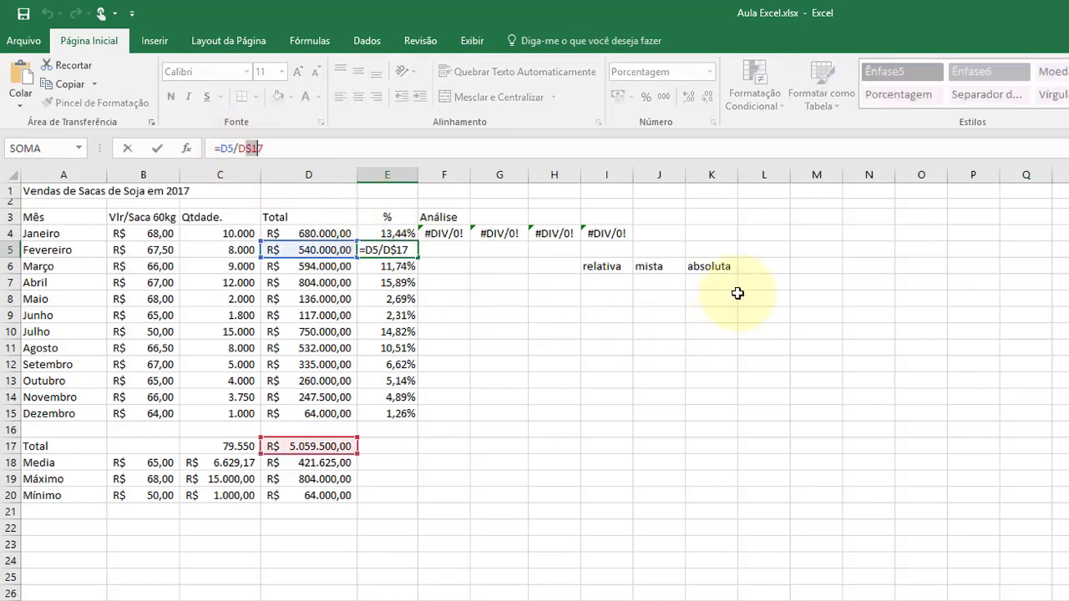
pyautogui.press('Return')
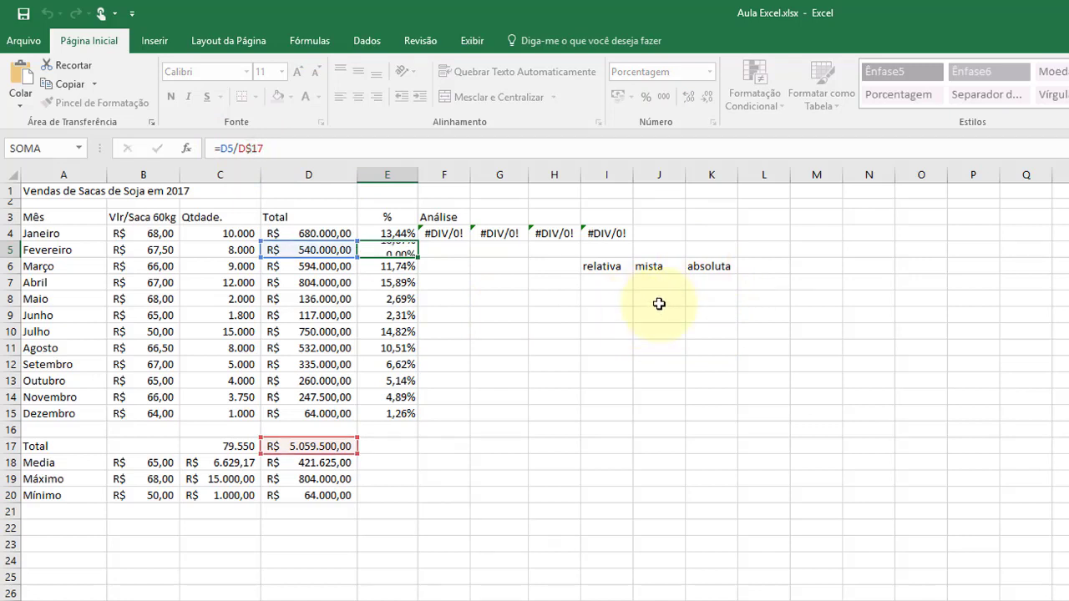
# - Add $ before D in E4's total reference so it reads =D4/$D$17
pyautogui.click(396, 232)
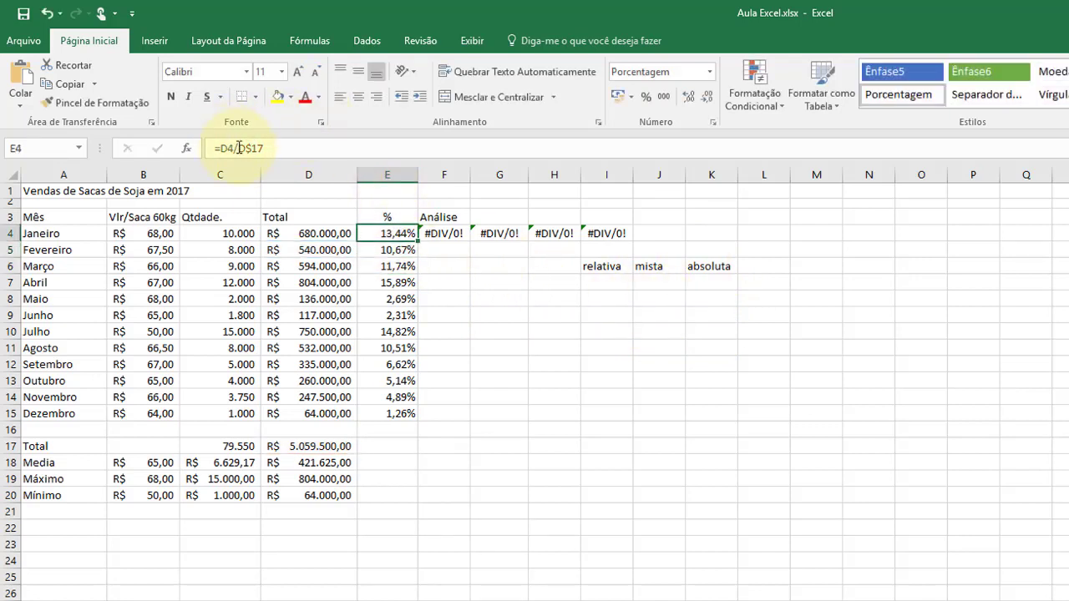
pyautogui.click(239, 147)
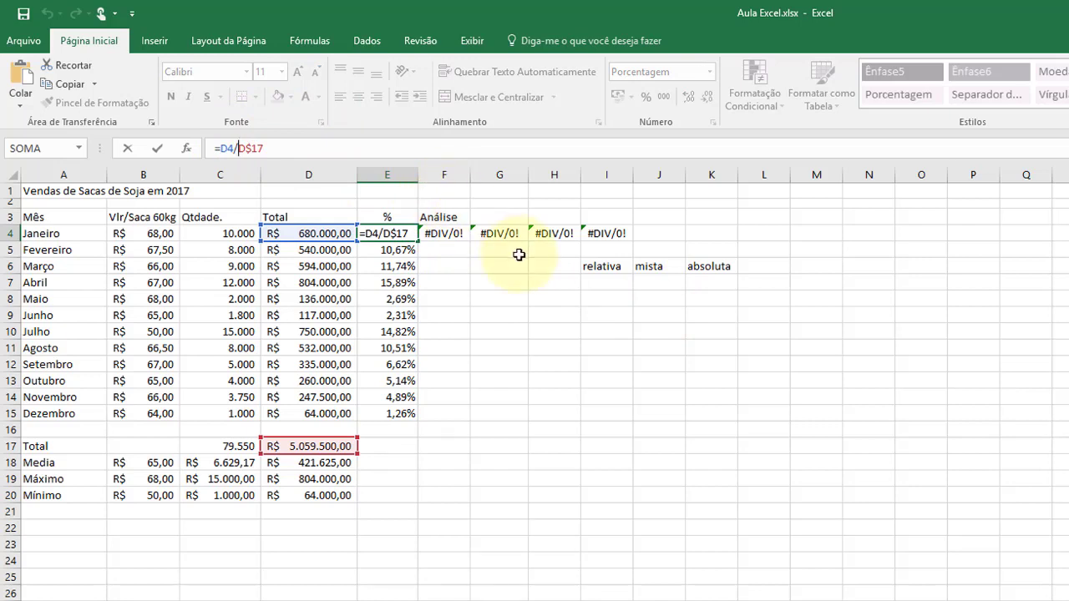
pyautogui.write('$')
pyautogui.press('Return')
pyautogui.press('Up')
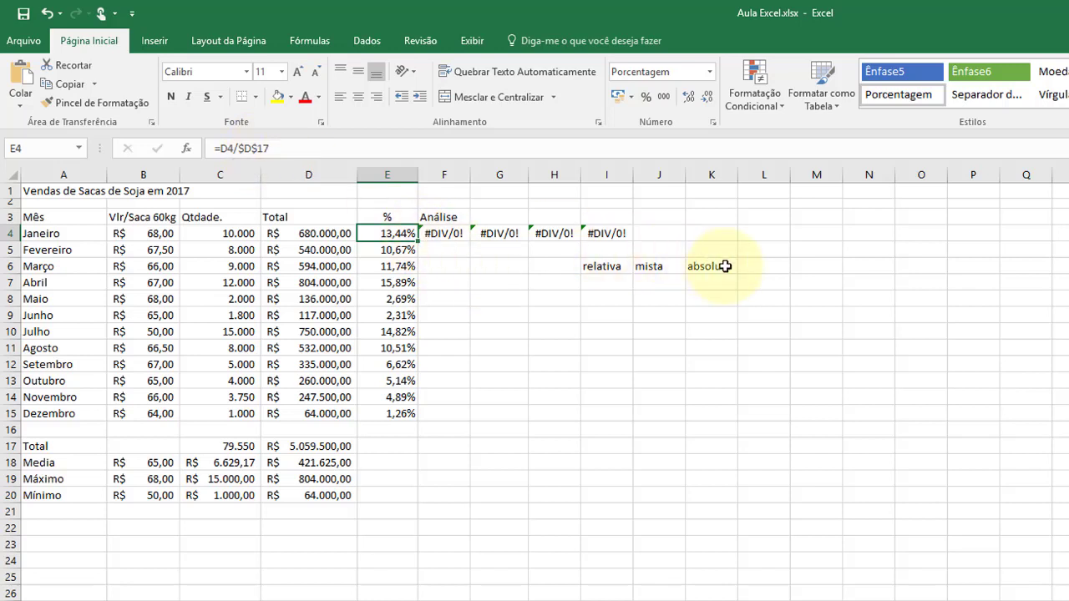
# - Delete the #DIV/0! copies in F4:I4, confirm F4 is empty, and reselect E4
pyautogui.moveTo(622, 233); pyautogui.dragTo(458, 233)
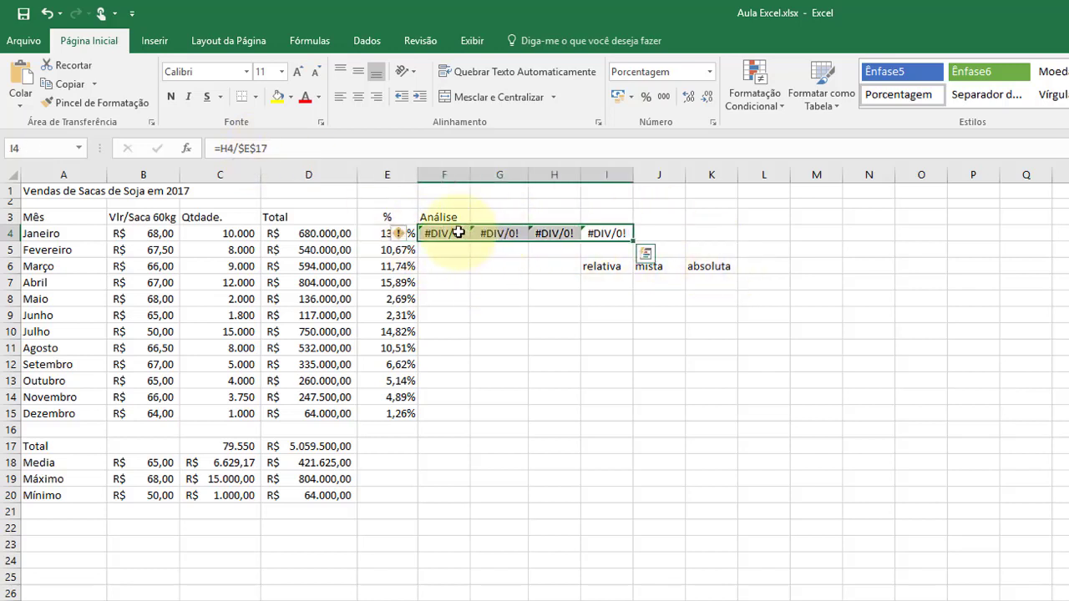
pyautogui.press('Delete')
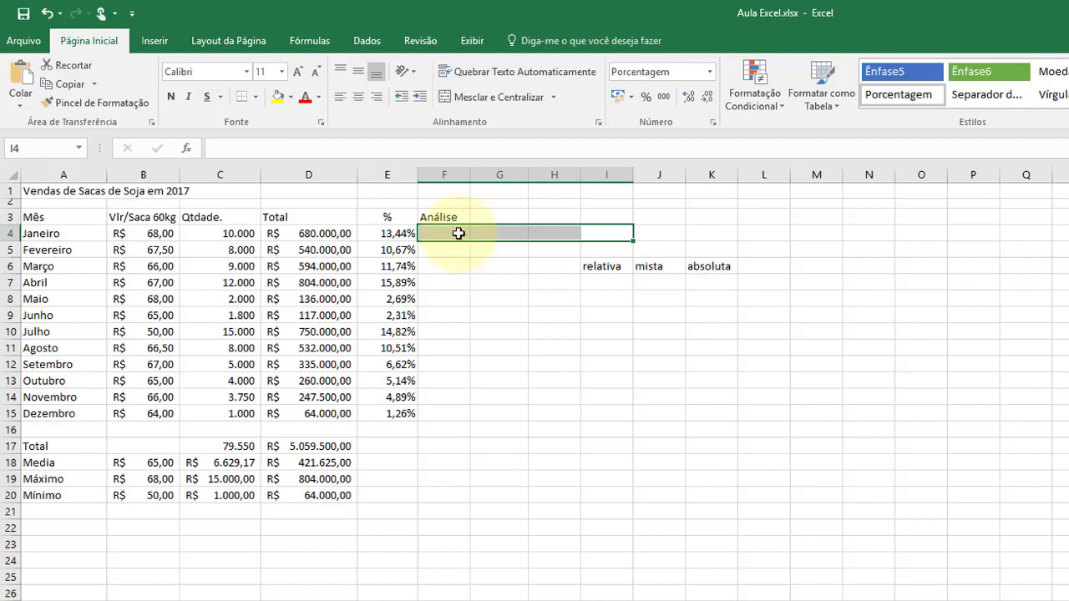
pyautogui.click(499, 250)
pyautogui.click(440, 233)
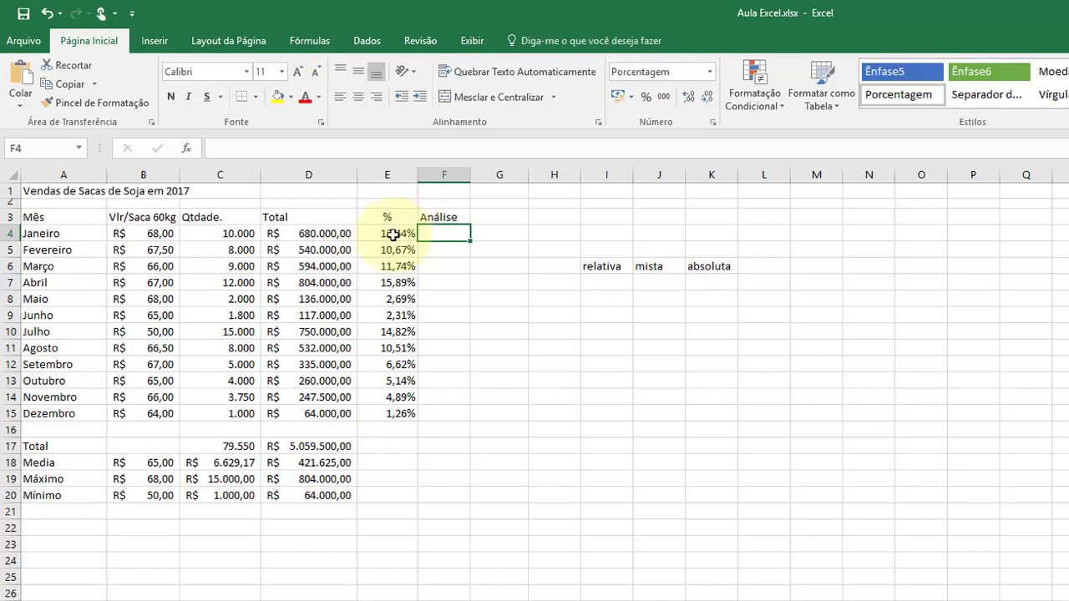
pyautogui.click(391, 233)
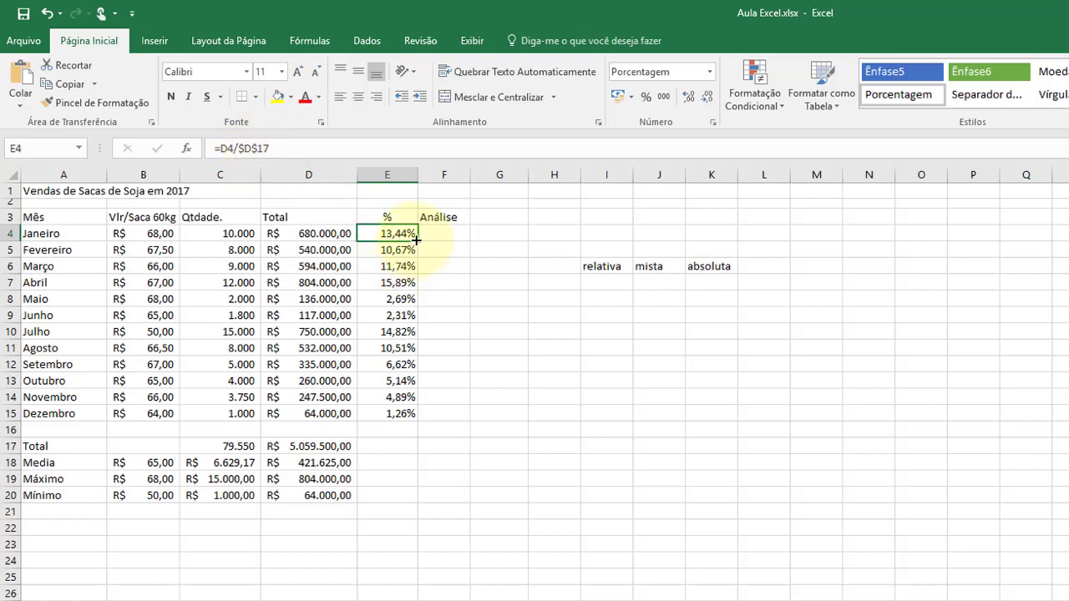
# - Fill E4's formula down to E15 and verify E9 and E15 still divide by $D$17
pyautogui.moveTo(416, 240); pyautogui.dragTo(441, 417)
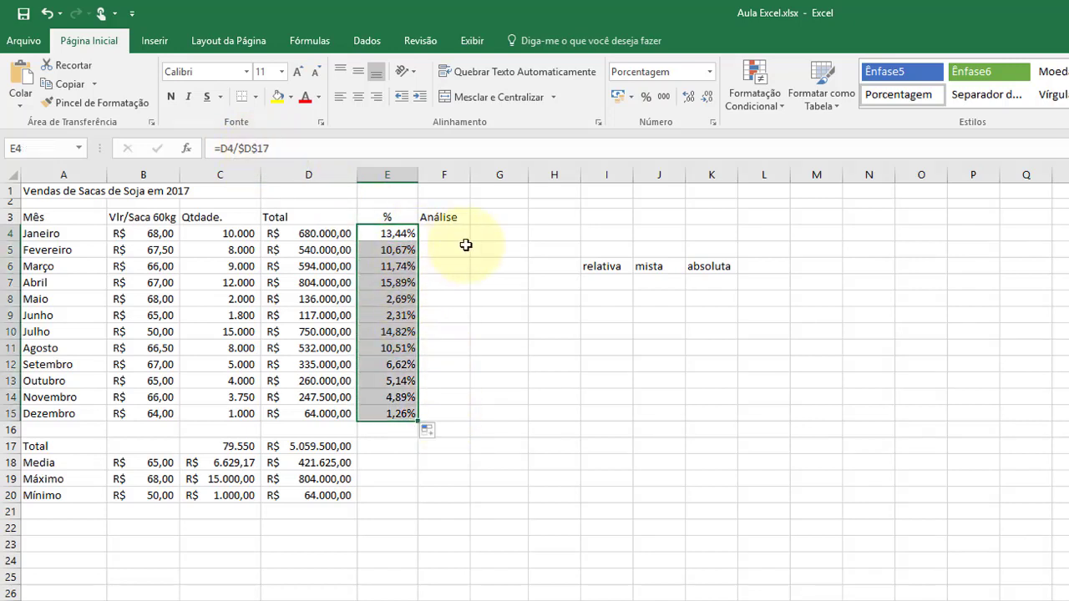
pyautogui.click(443, 250)
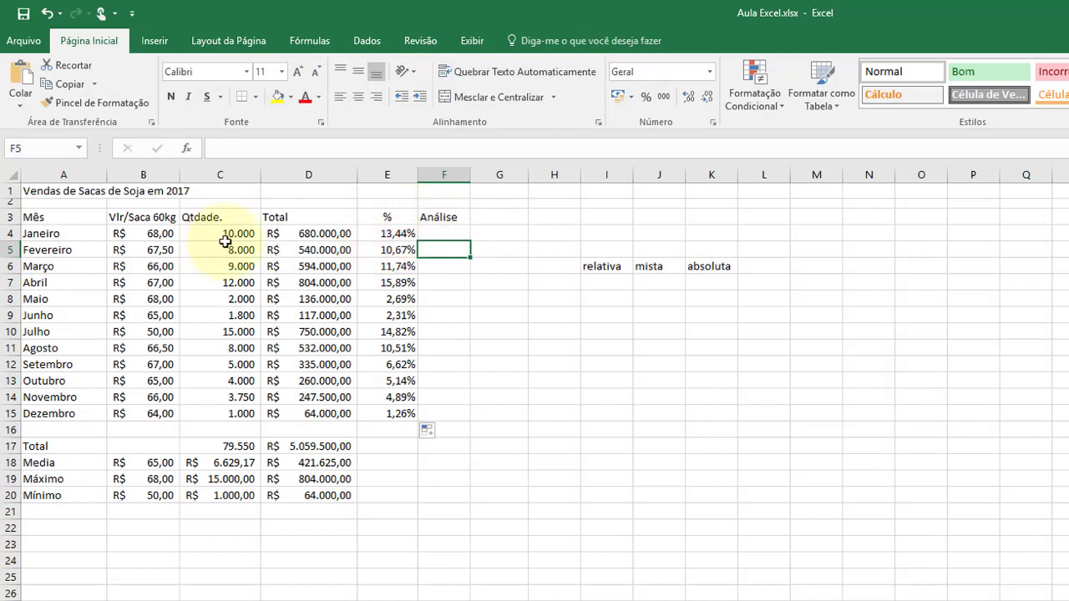
pyautogui.click(377, 230)
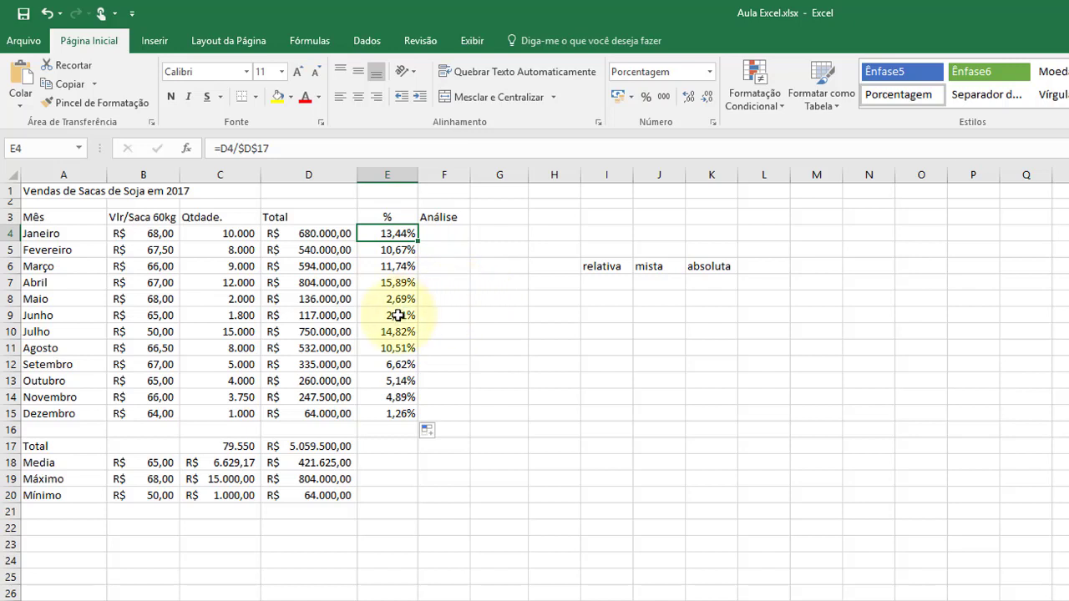
pyautogui.click(397, 315)
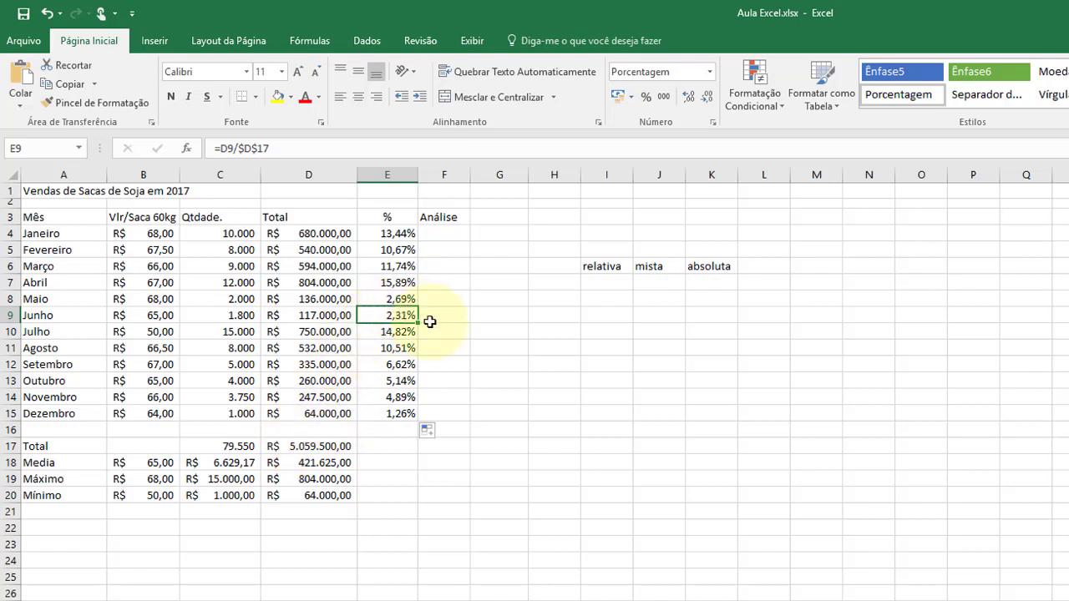
pyautogui.click(392, 413)
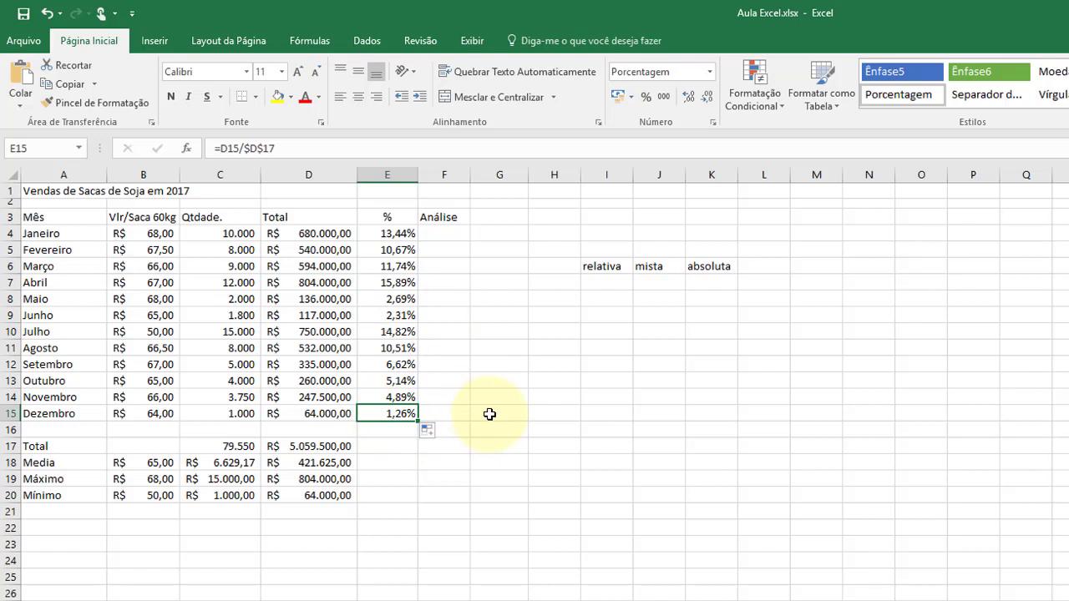
pyautogui.click(400, 233)
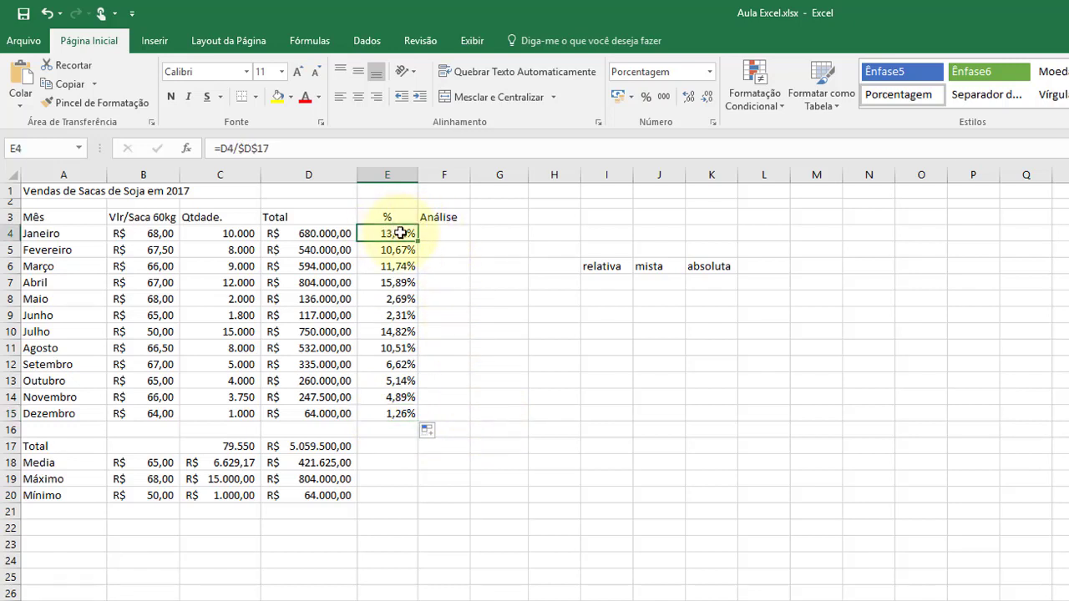